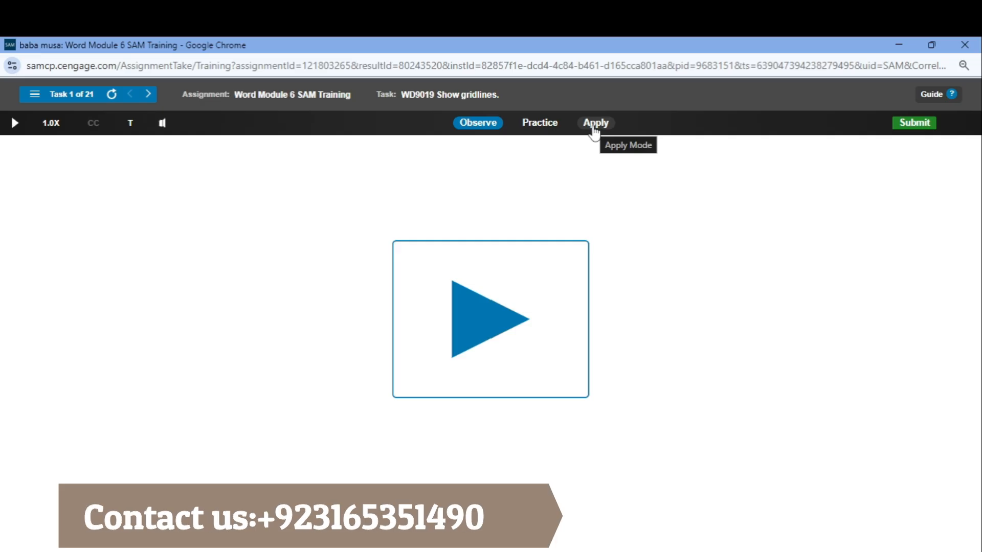
Start the first task in Apply mode and show gridlines in the Service Descriptions document
click(594, 124)
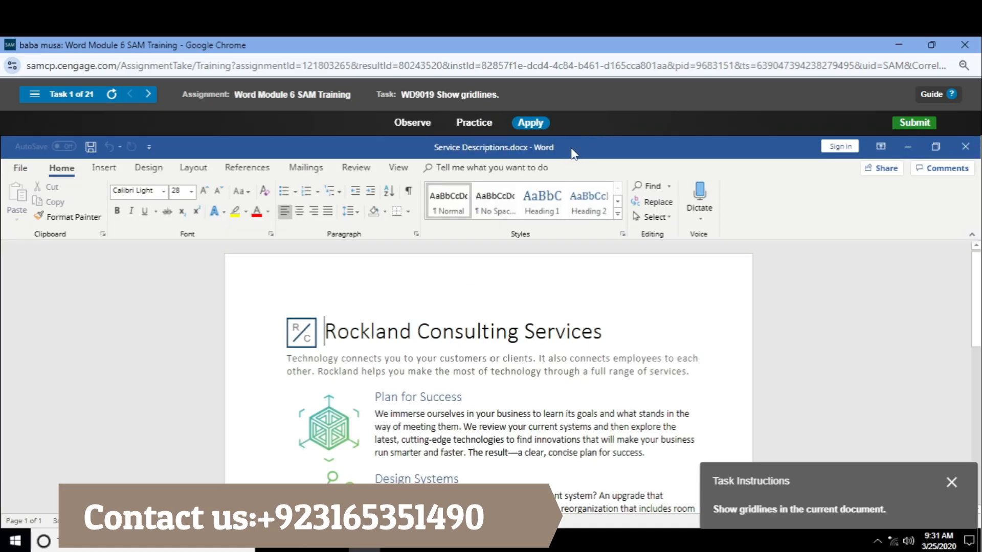
click(355, 170)
click(397, 168)
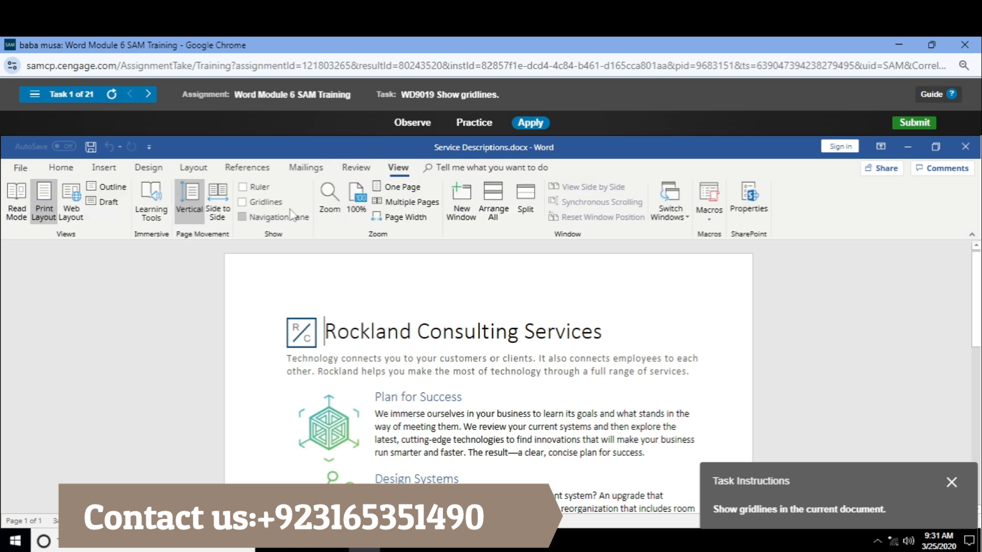
click(242, 202)
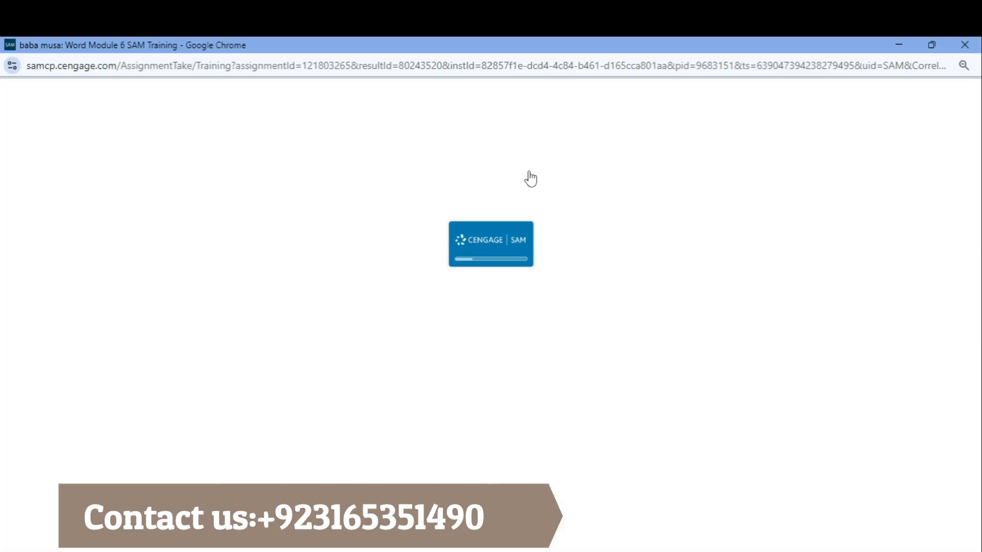
Start the page orientation task in Apply mode and change the Rockland Services document to landscape
click(595, 125)
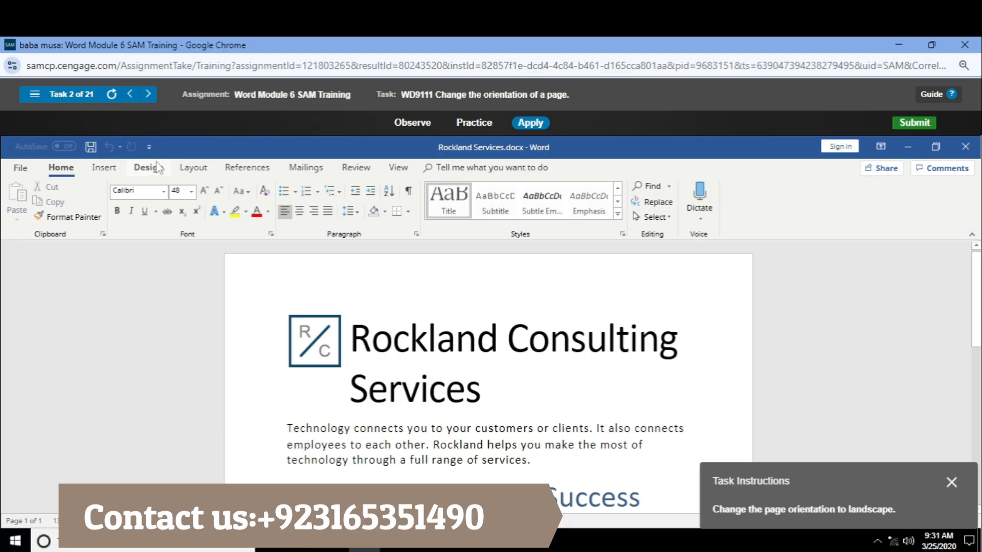
click(188, 169)
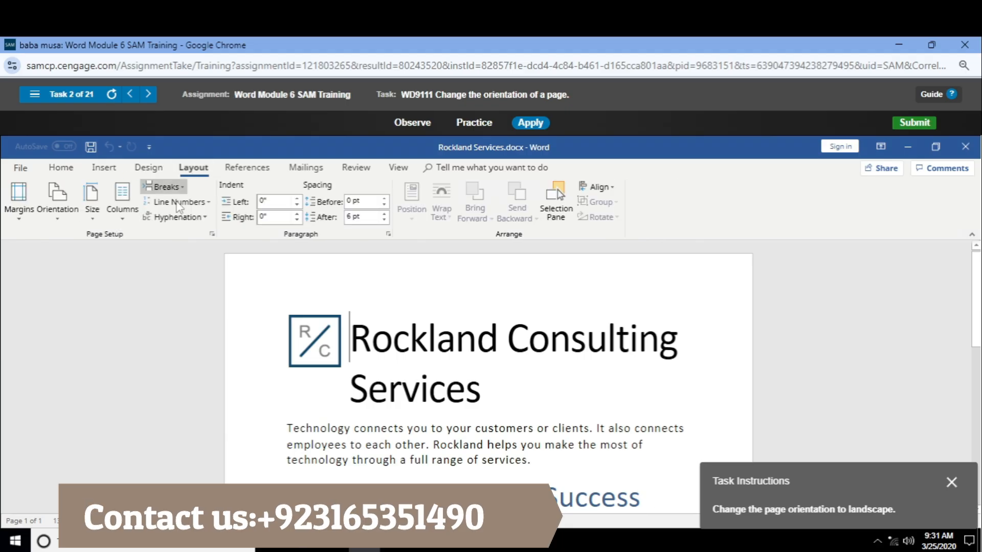
click(57, 215)
click(80, 272)
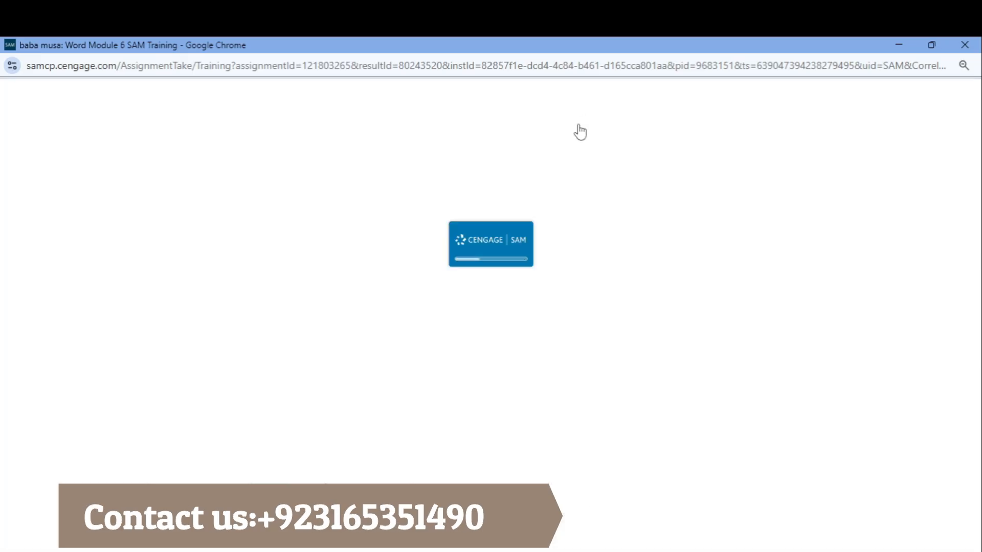
Start the envelope task in Apply mode and try to create an envelope from the Consulting Letter document
click(601, 125)
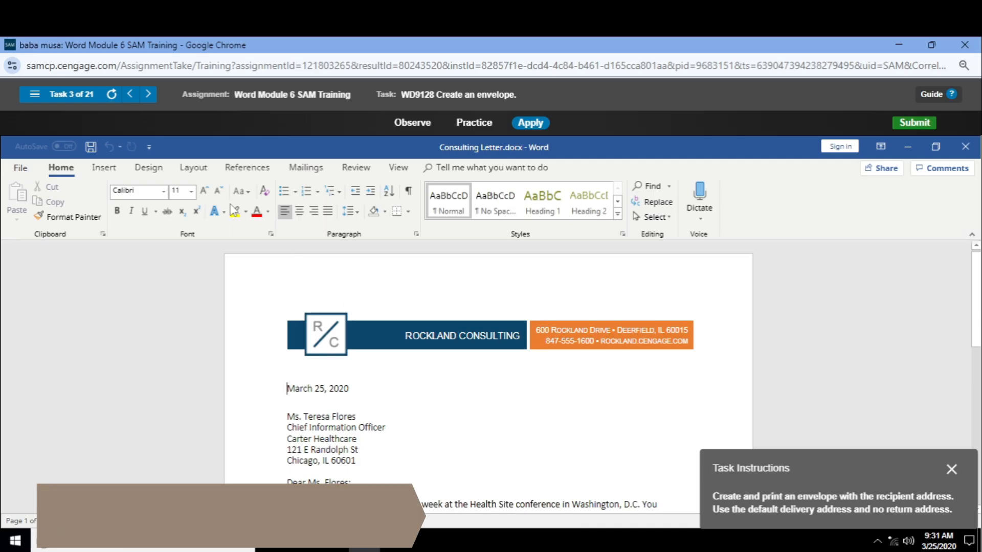
click(254, 170)
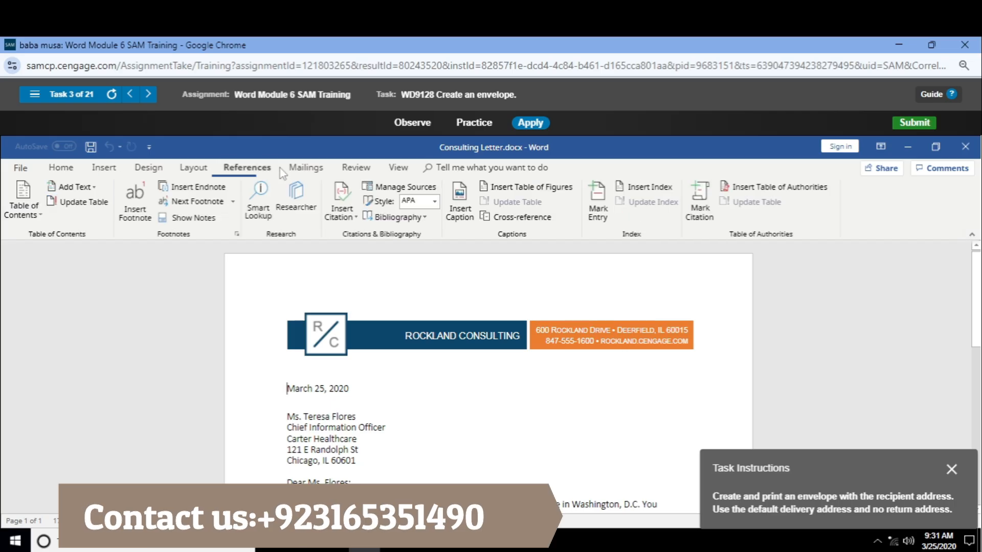
click(305, 170)
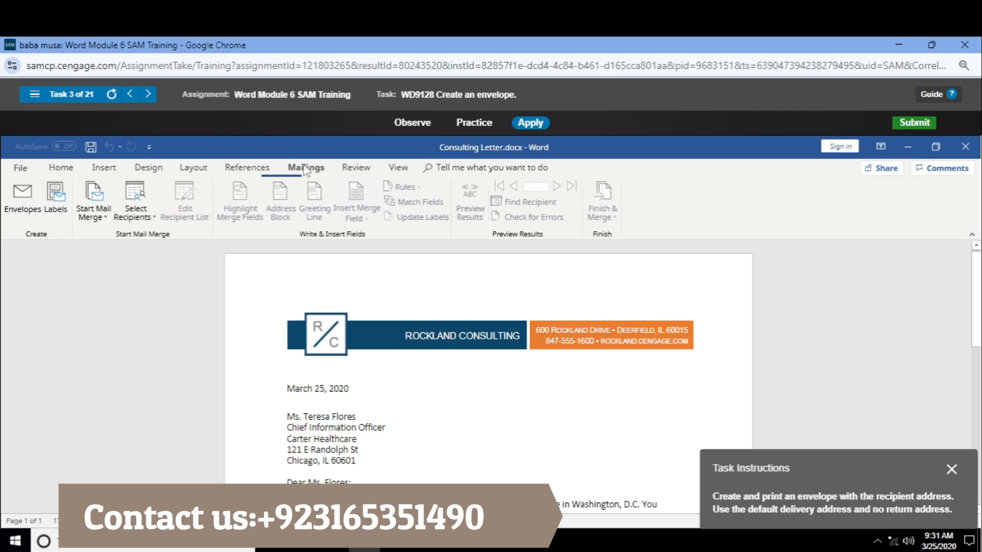
click(23, 206)
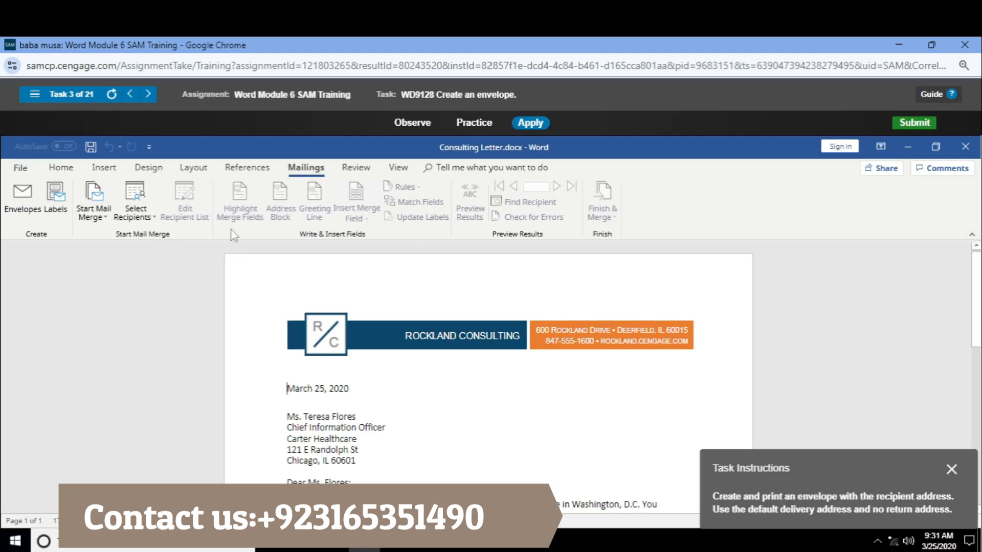
Examine the page range and one-sided or two-sided options in the letter's print settings
click(20, 168)
click(58, 367)
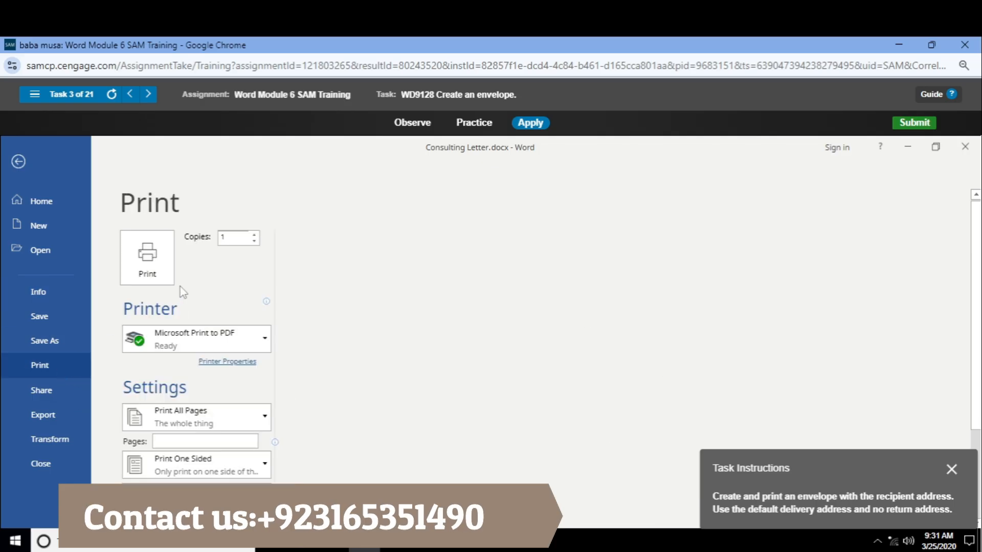
scroll(201, 339, down, 1)
scroll(201, 339, down, 2)
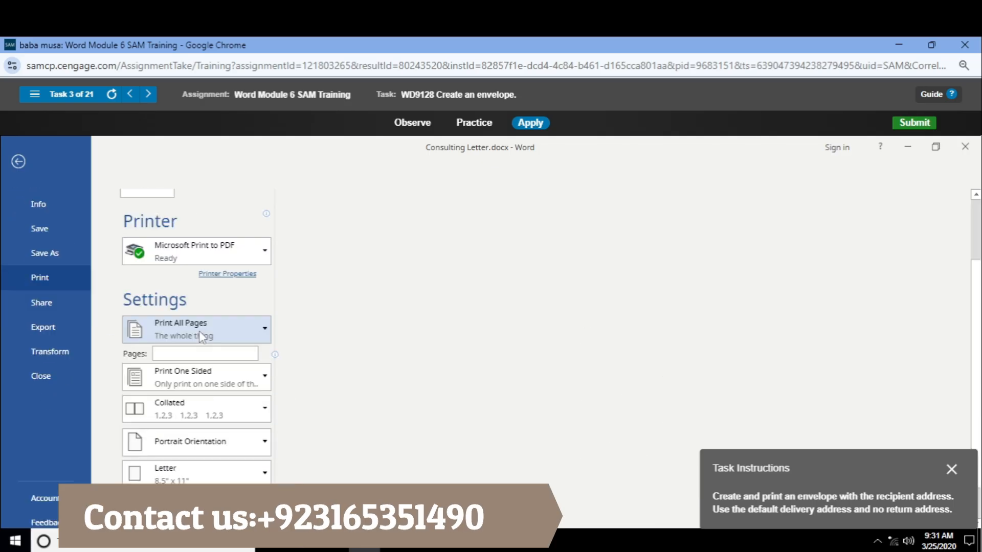
click(226, 323)
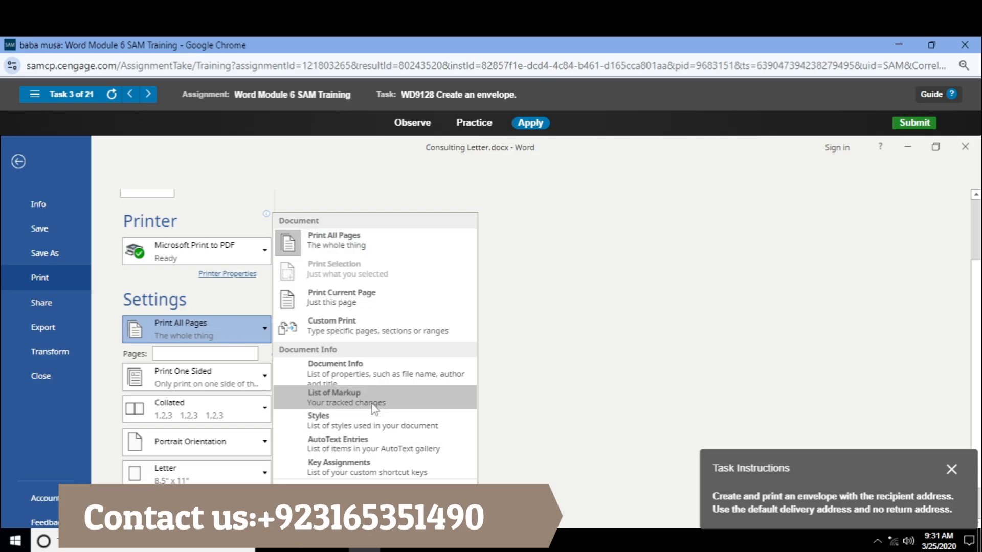
click(203, 305)
click(219, 386)
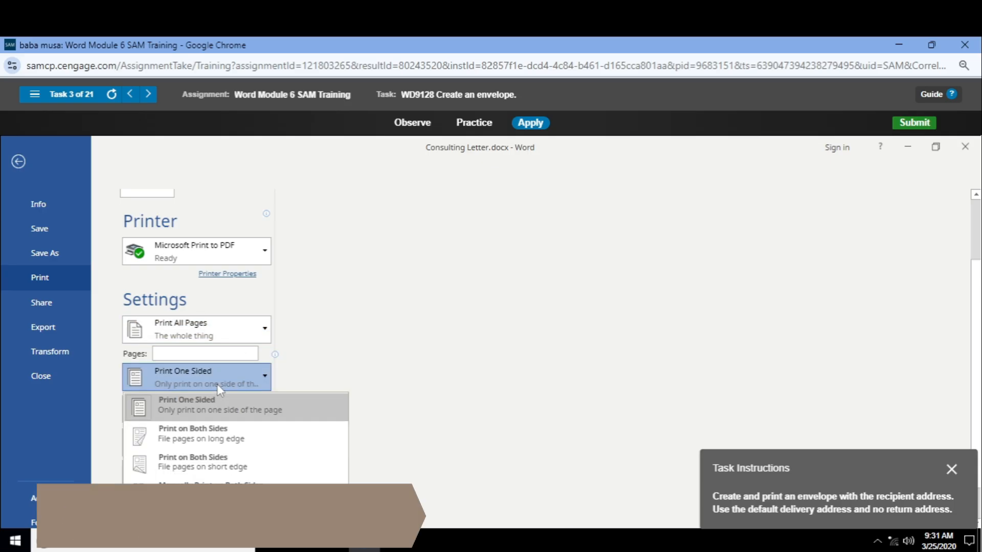
click(219, 389)
Examine the paper size, margin, page range and sided printing options, then return to the letter
scroll(220, 399, down, 2)
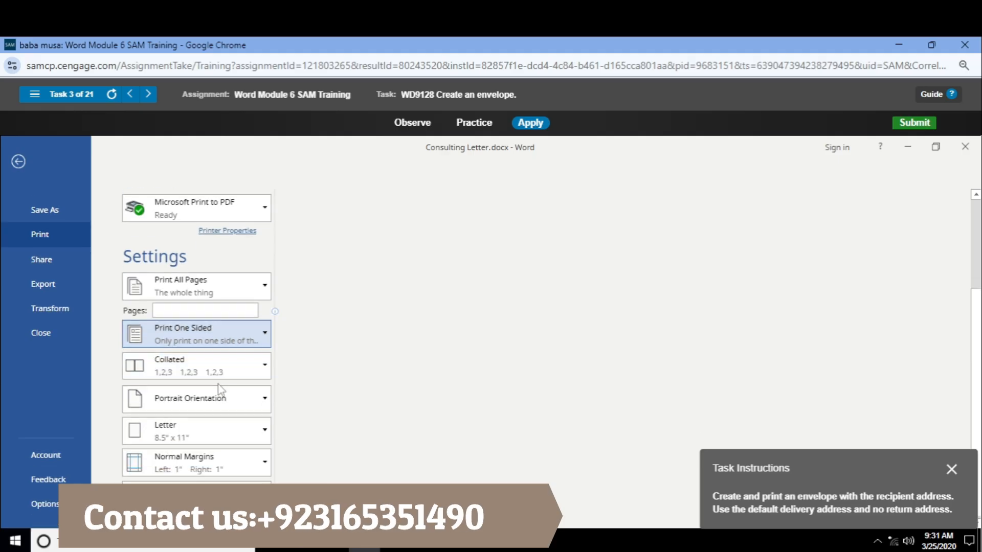
click(221, 437)
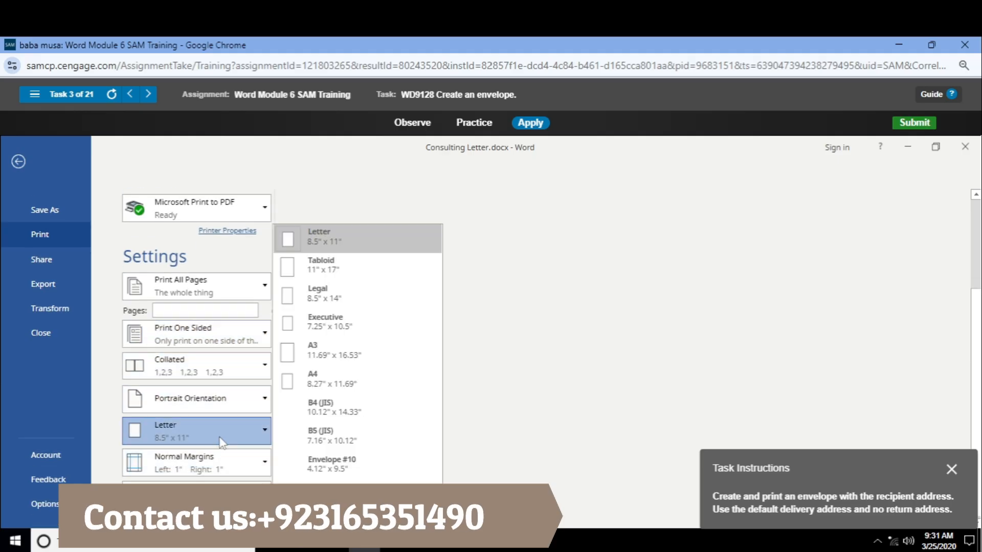
click(232, 441)
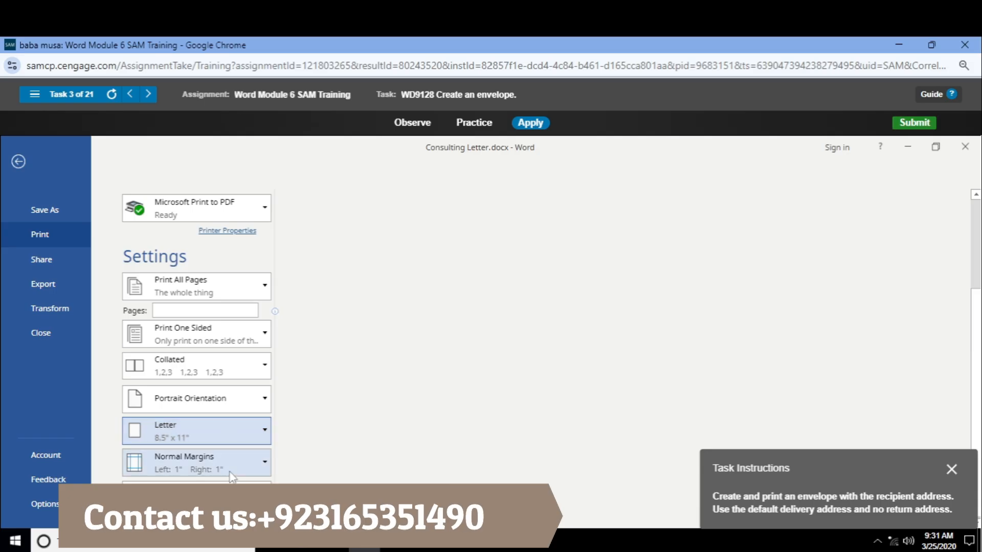
click(231, 488)
click(230, 473)
click(230, 474)
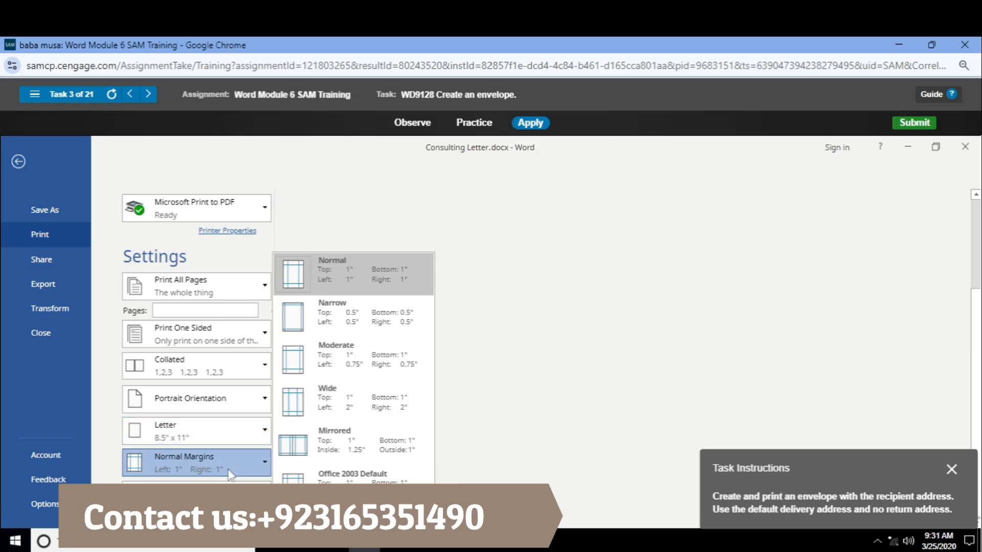
click(229, 475)
click(198, 296)
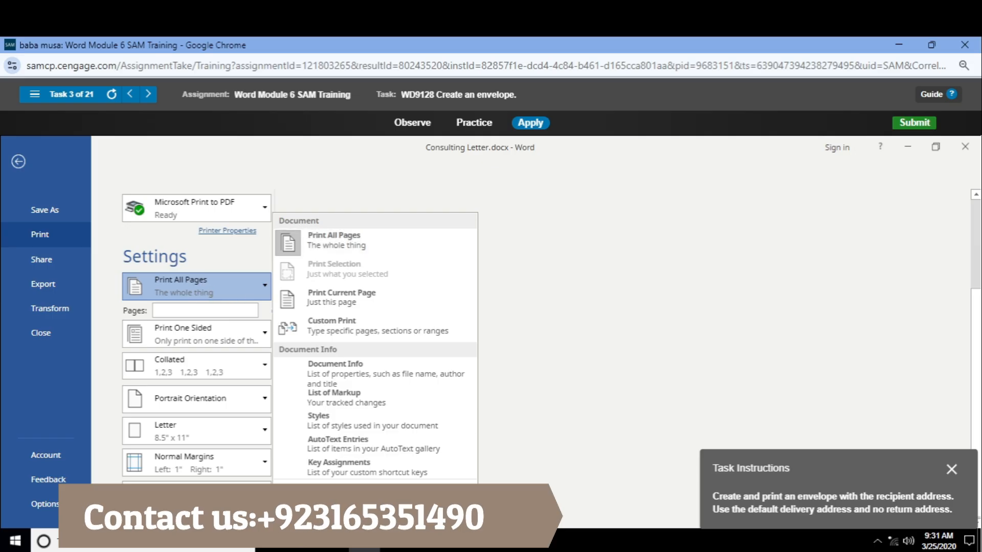
click(596, 369)
click(168, 323)
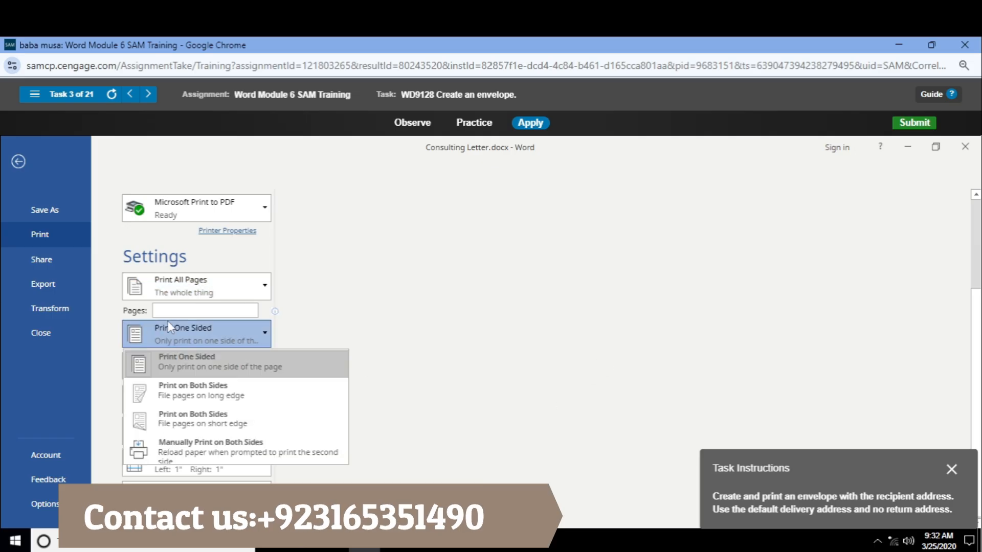
click(72, 230)
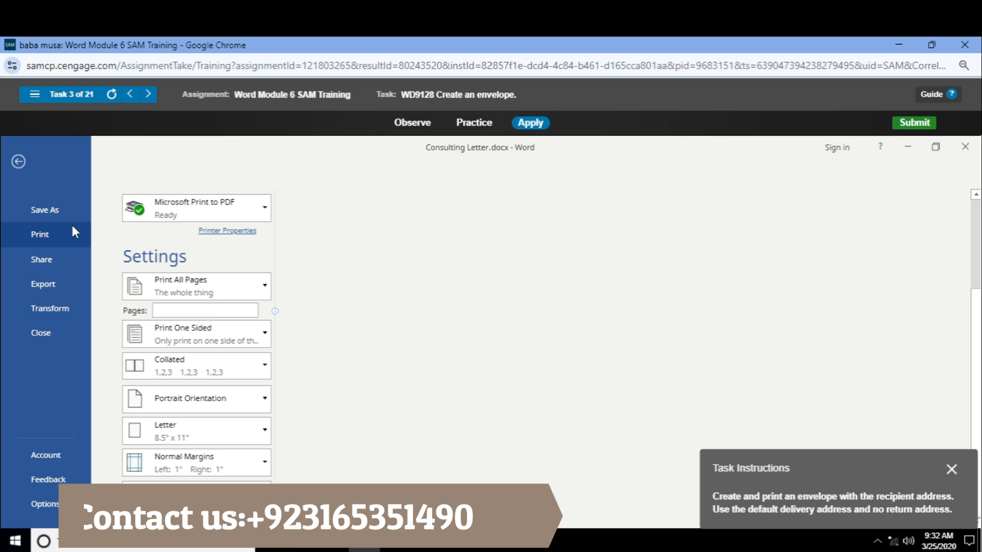
click(18, 163)
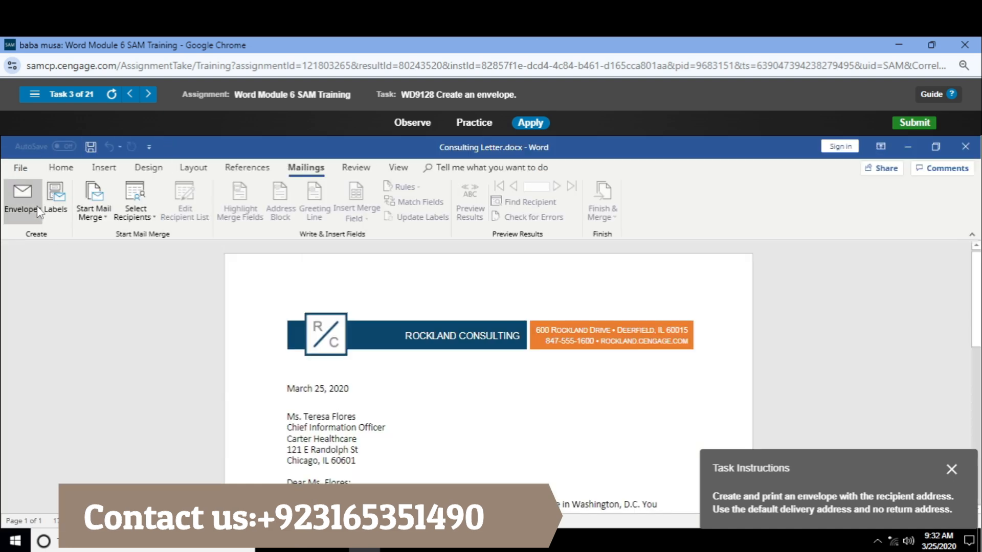
Try to start an envelope mail merge for the consulting letter
click(101, 219)
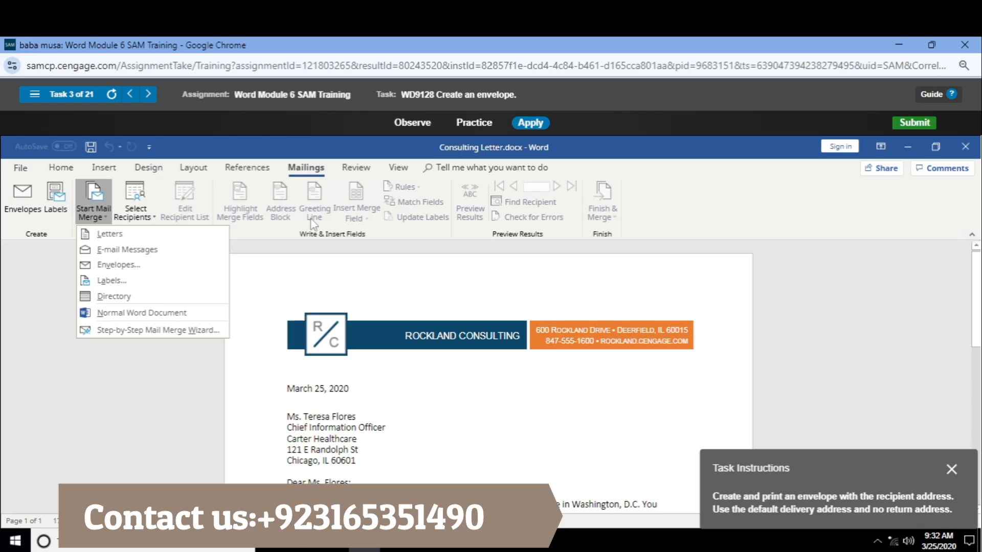
click(149, 265)
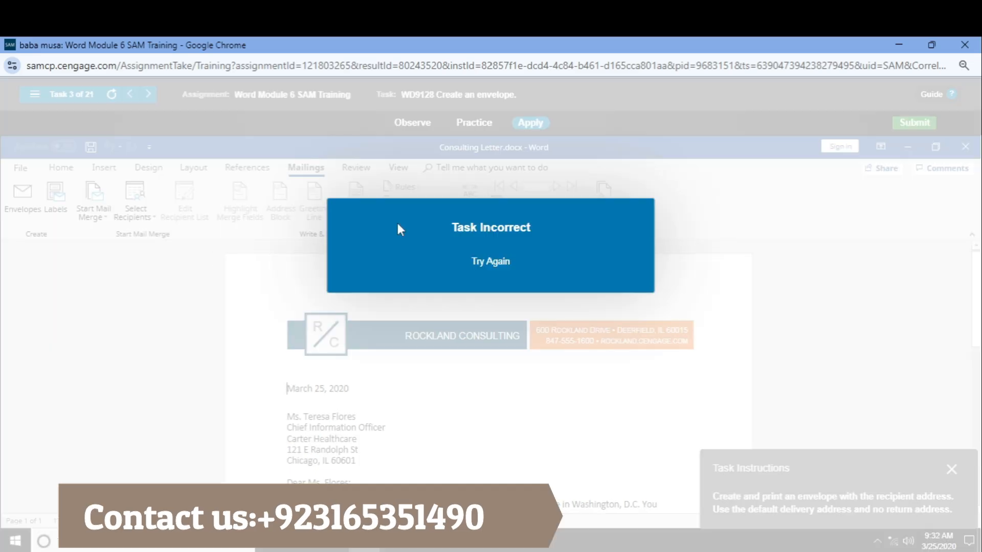
click(142, 221)
click(141, 220)
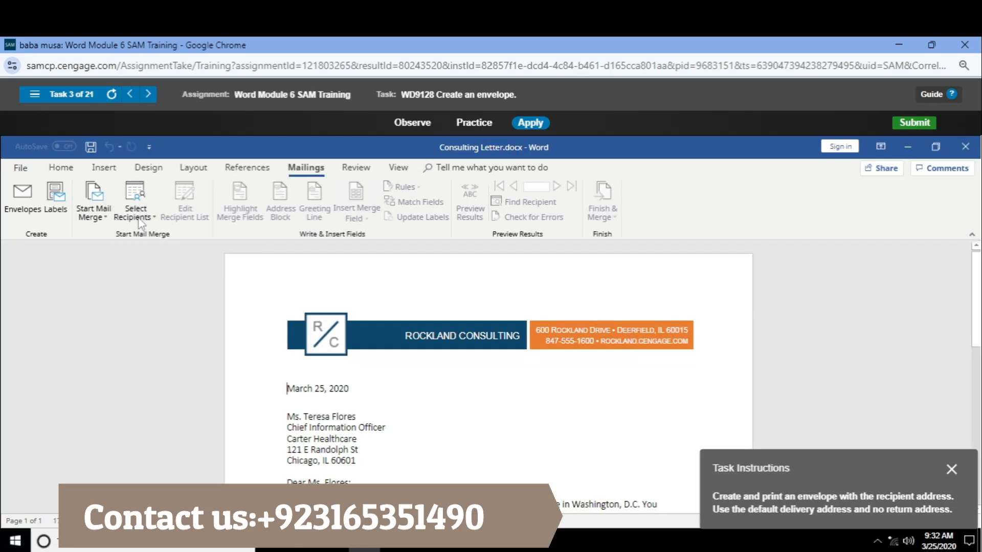
click(231, 168)
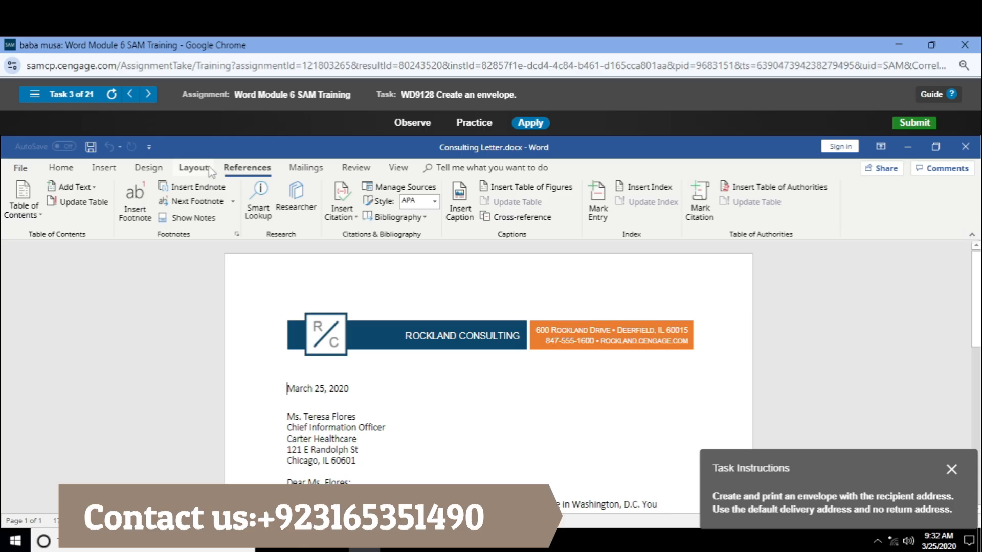
click(193, 168)
click(148, 168)
click(104, 168)
click(62, 169)
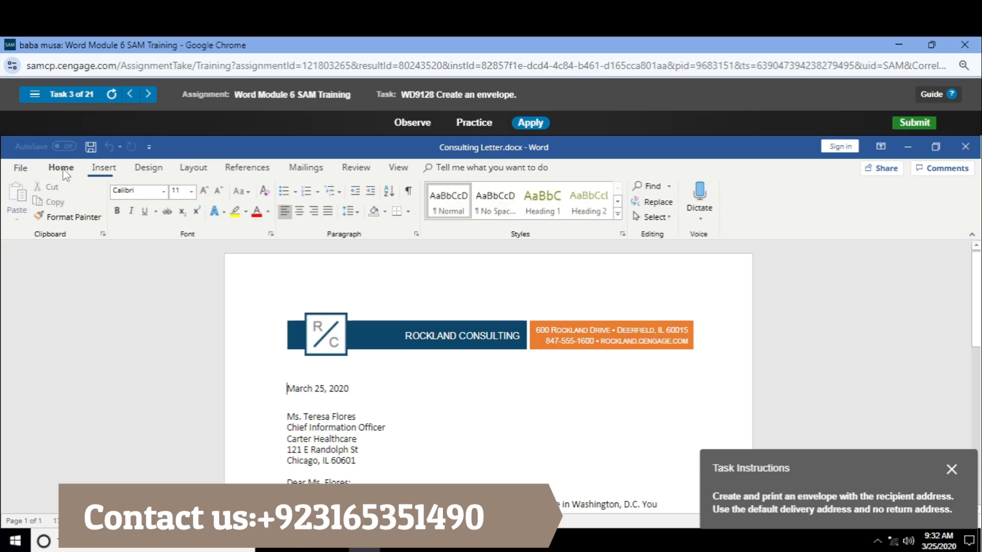
Skip to task 4 in Apply mode, enter April 7, 2021 through the letter's date content control and deselect it
click(148, 94)
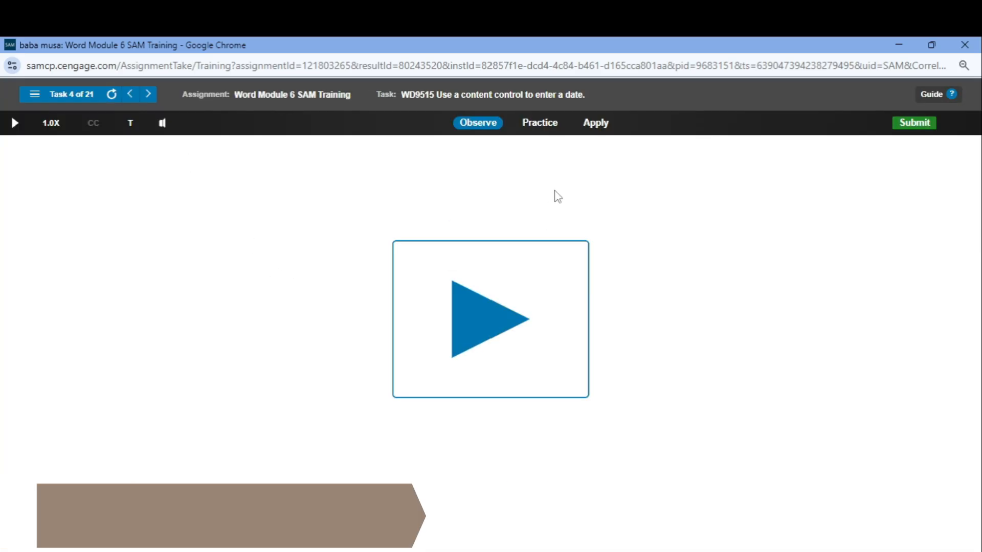
click(597, 124)
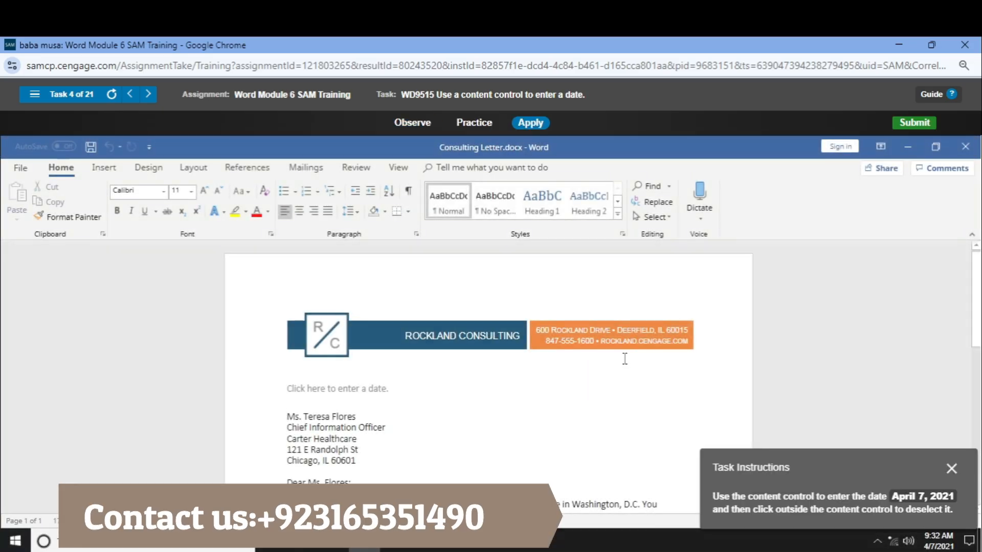
click(374, 389)
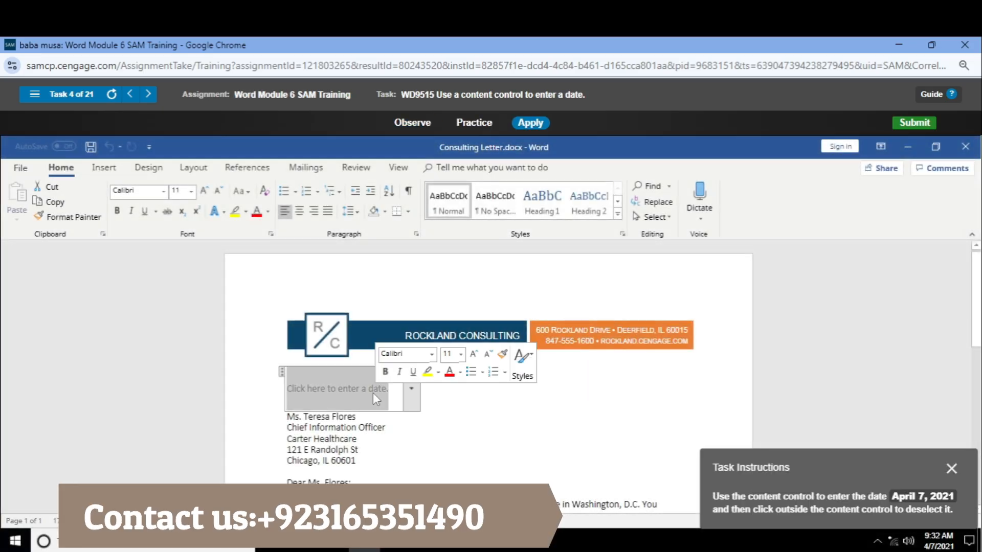
click(411, 389)
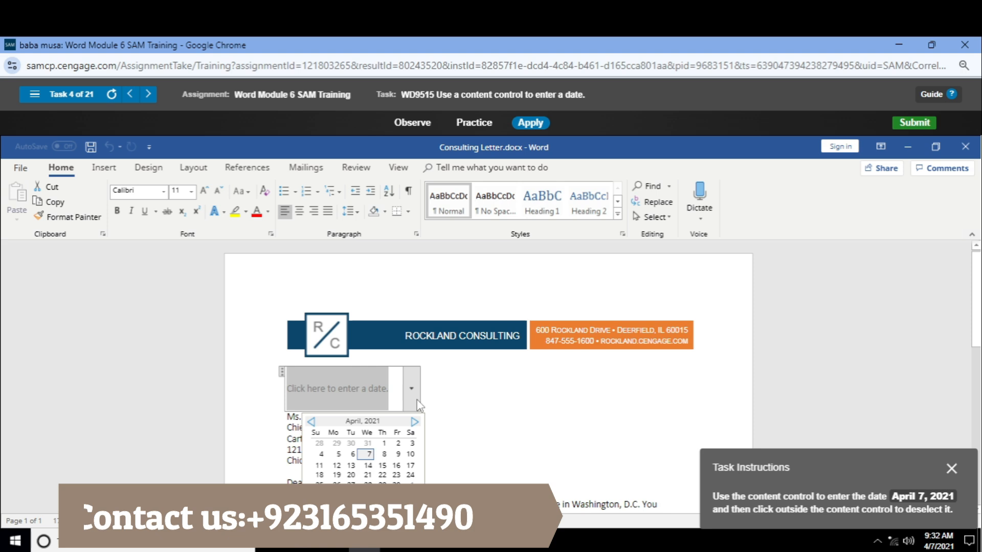
click(369, 454)
click(526, 427)
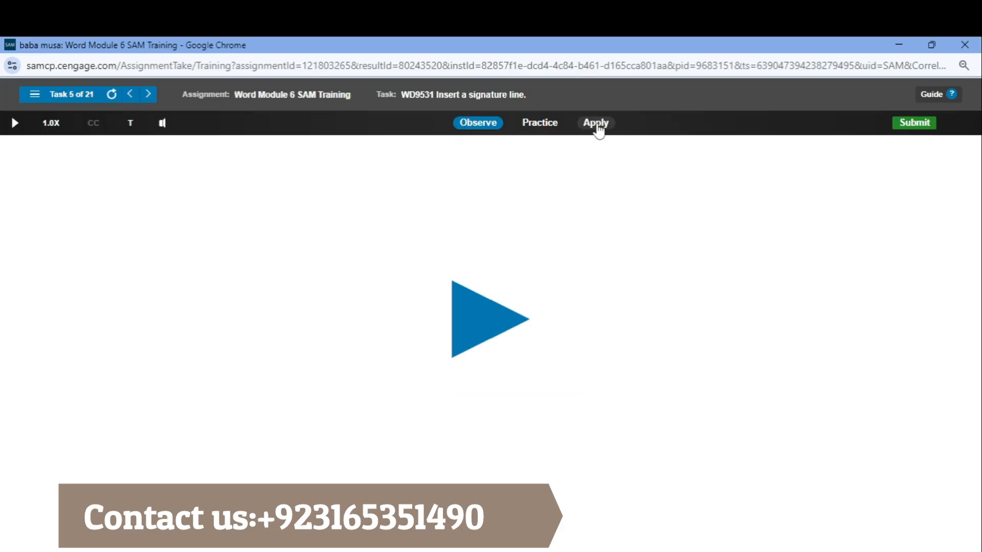
Open task 5 in Apply mode and start a signature line in the blank paragraph at the end of the proposal letter
click(595, 124)
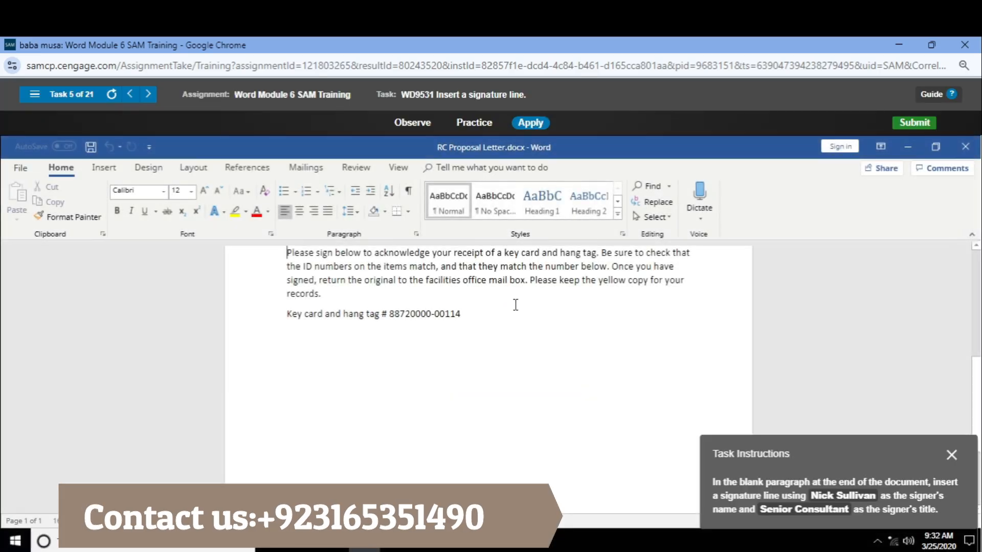
click(455, 354)
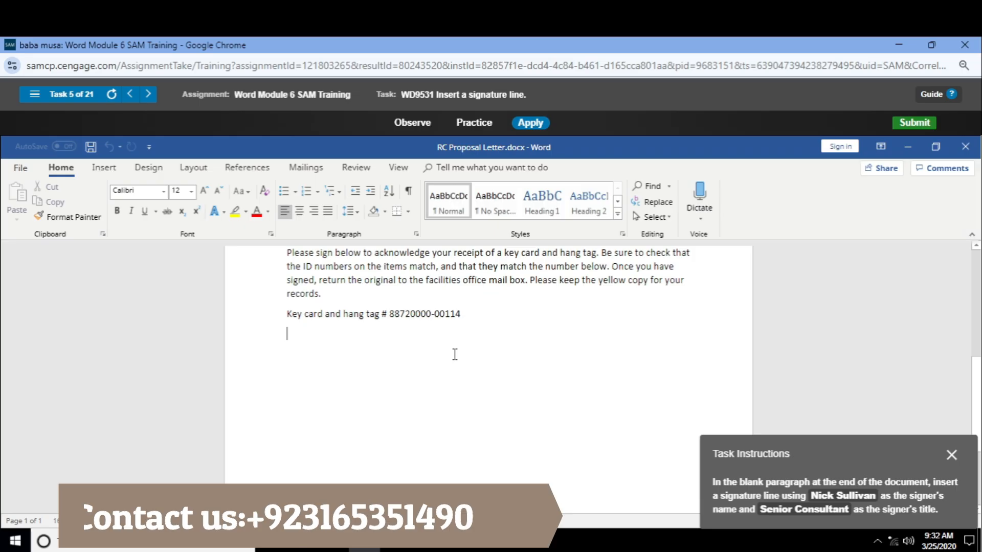
click(105, 169)
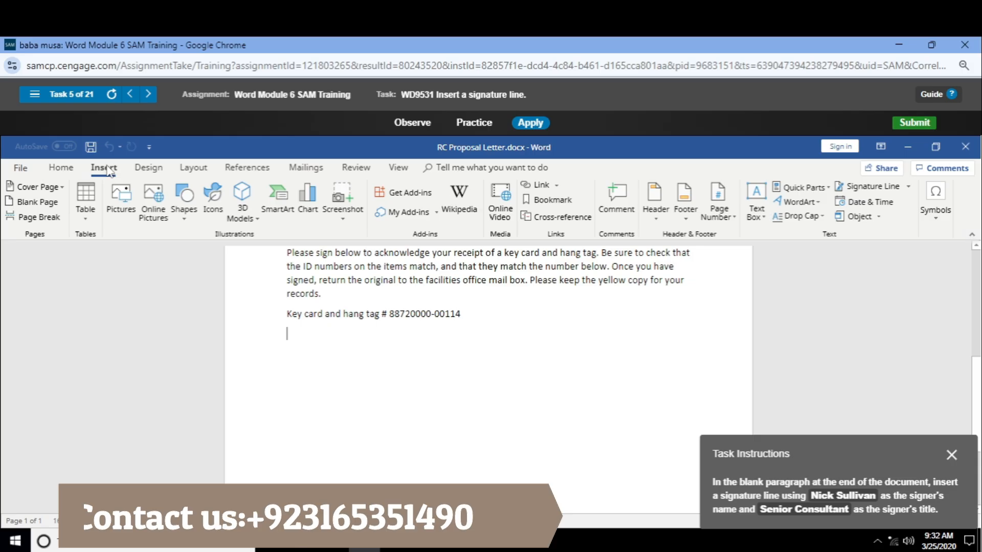
click(894, 188)
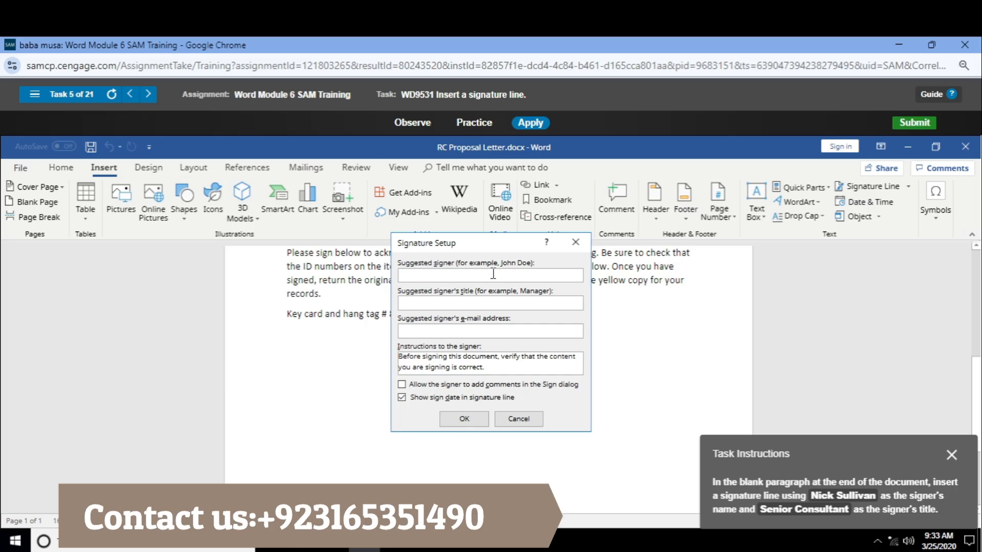
Enter the suggested signer's full name and the title Senior Consultant, and insert the signature line
text(Nick A)
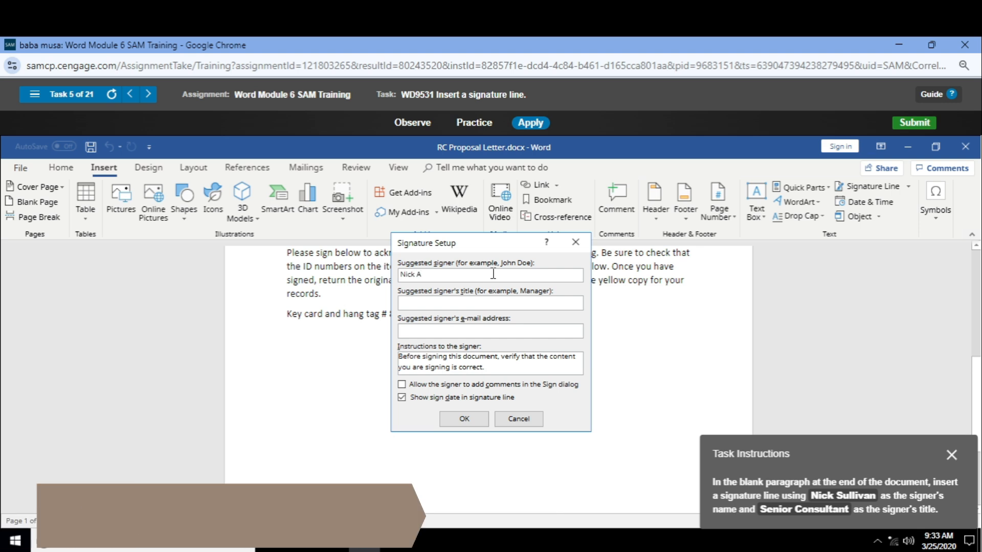
key(BackSpace)
text(Sullivan)
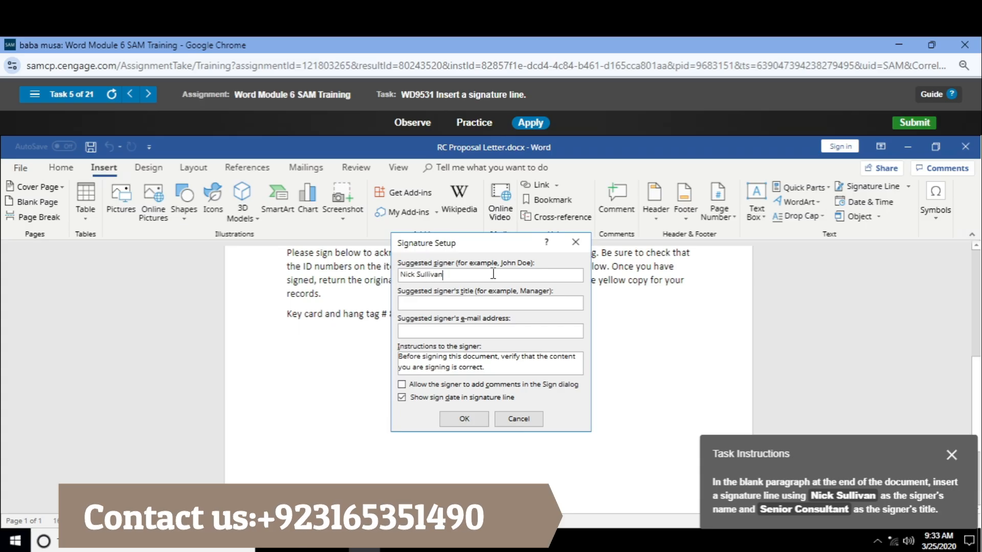
key(Tab)
text(Senior Conus)
key(BackSpace)
click(484, 419)
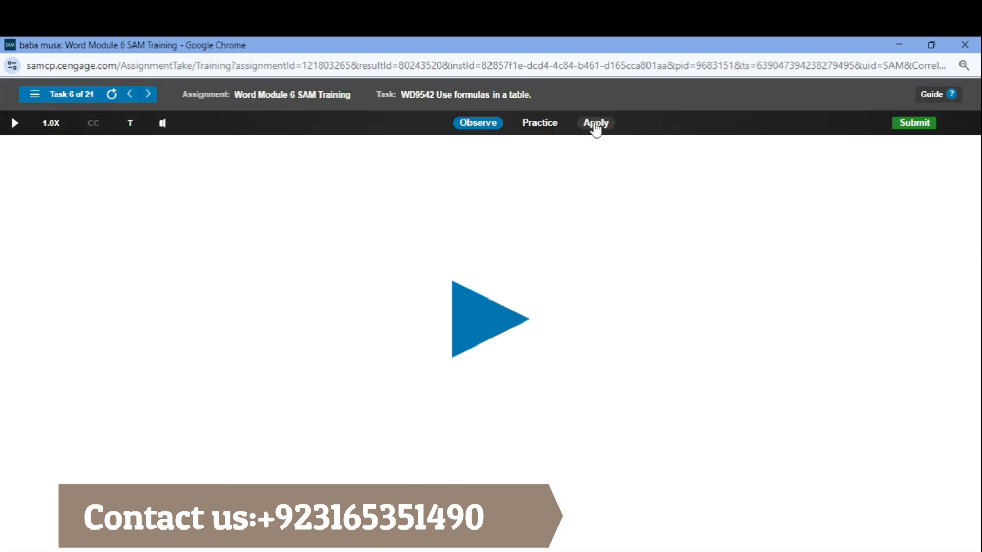
Open task 6 in Apply mode and insert the formula =SUM(ABOVE) in the 2021 cell of the Total row
click(593, 125)
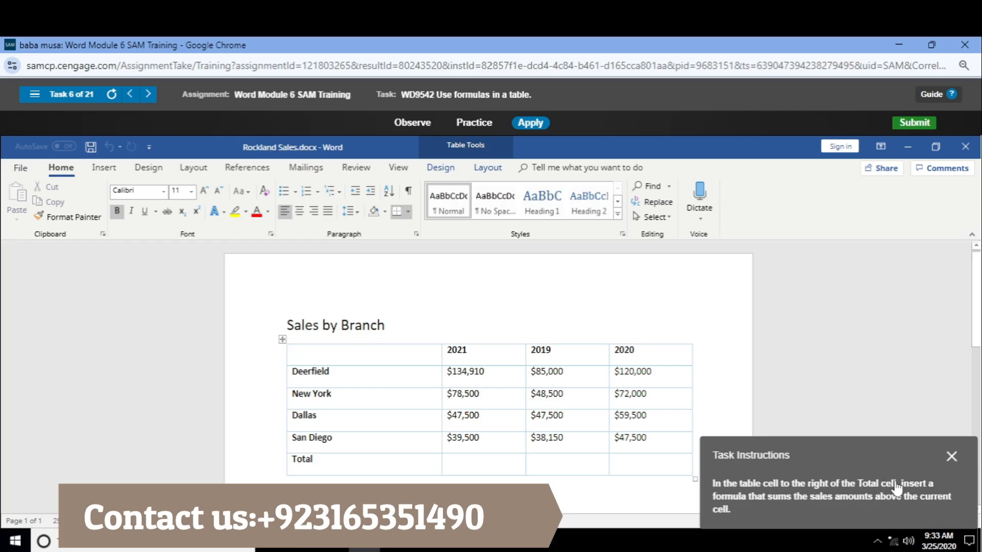
click(481, 461)
click(487, 168)
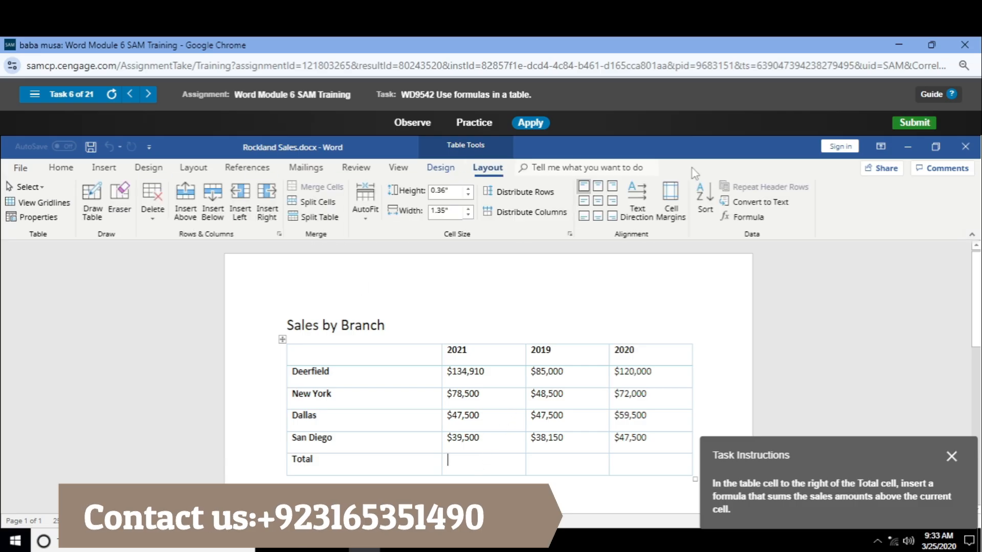
click(724, 217)
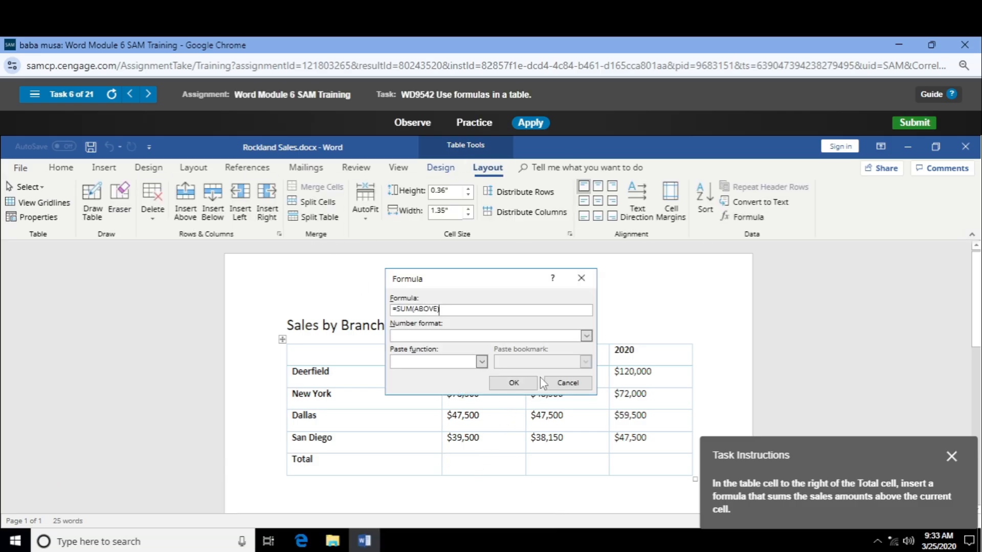
click(499, 382)
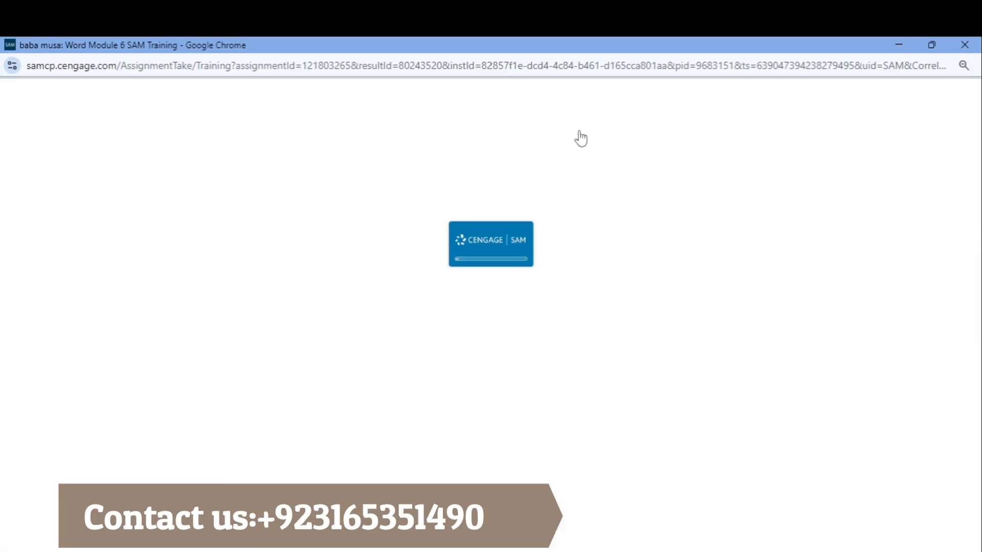
Open task 7 in Apply mode and try to start an e-mail message merge for the consulting letter
click(592, 126)
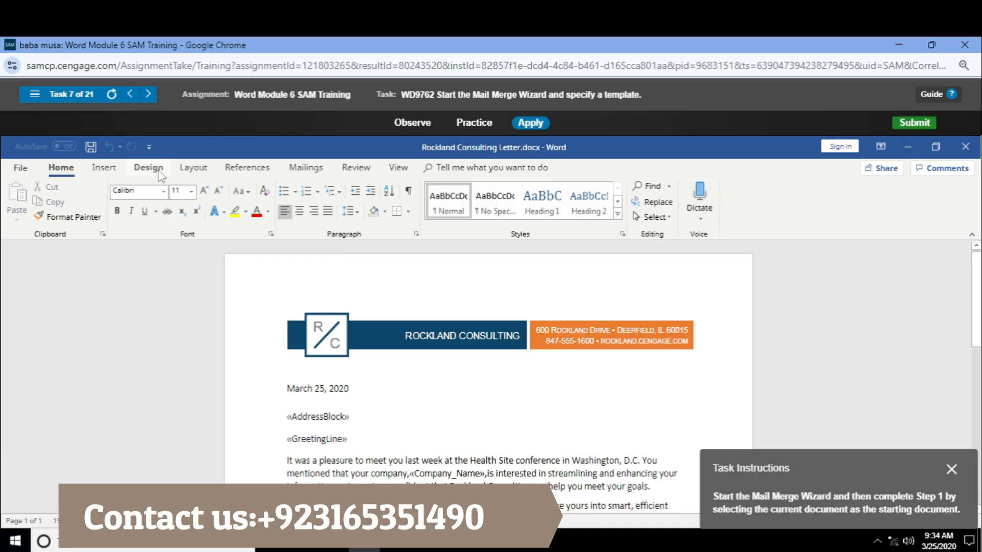
click(305, 167)
click(90, 204)
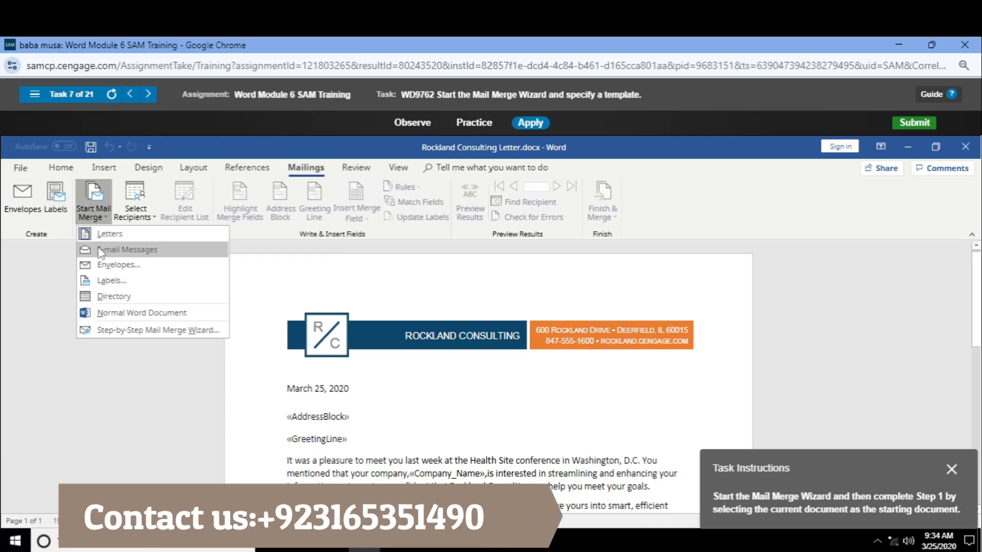
click(101, 251)
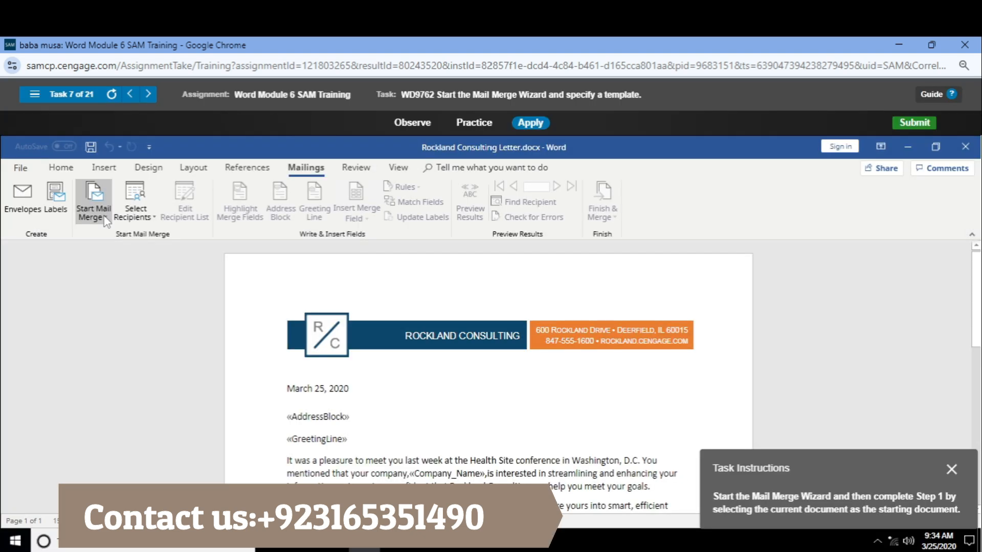
Start the Step-by-Step Mail Merge Wizard for letters, use the current document as the starting document, and proceed to selecting recipients
click(105, 219)
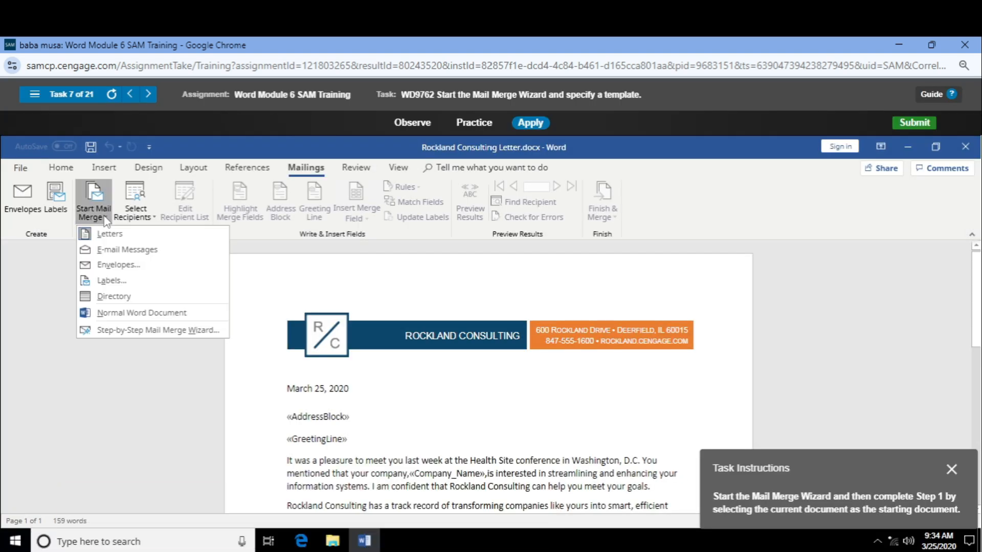
click(105, 219)
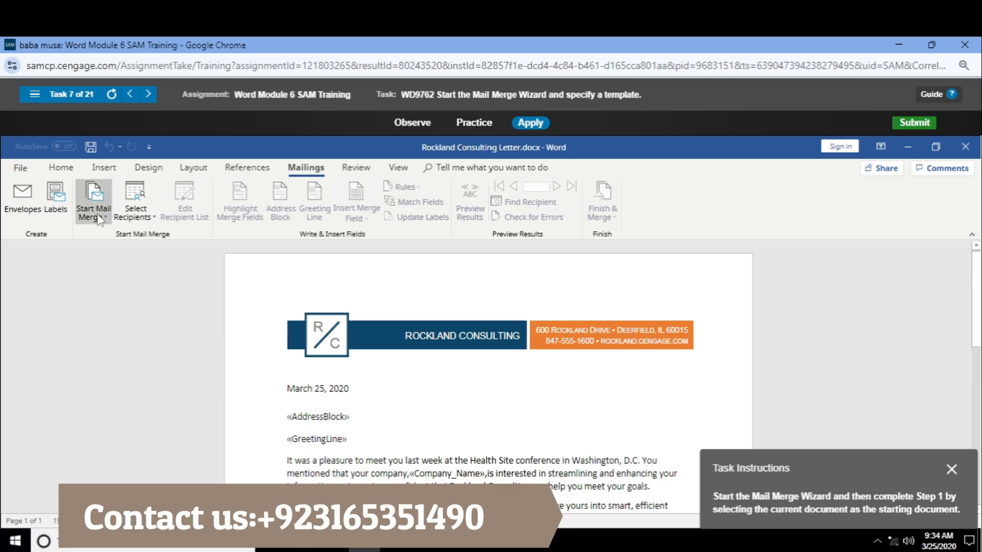
click(100, 219)
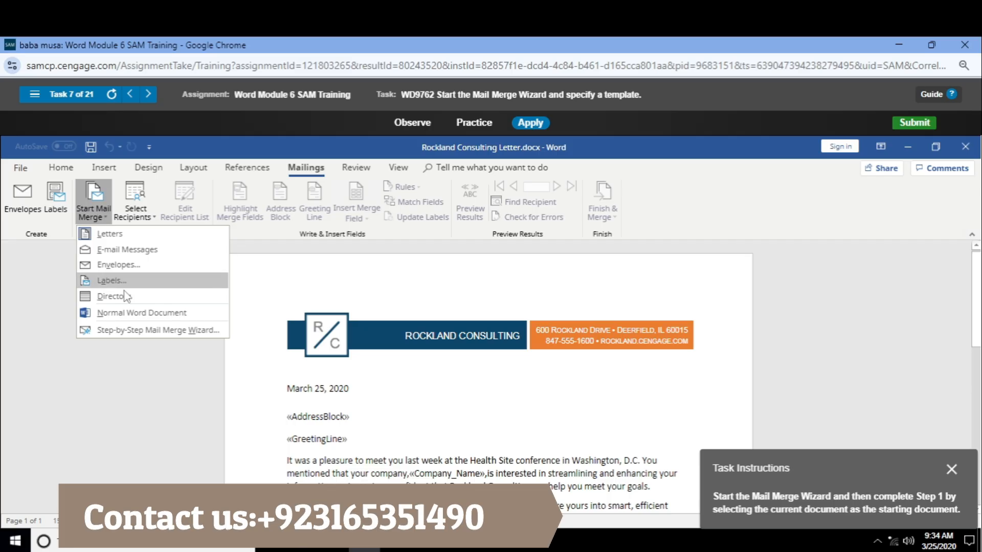
click(141, 330)
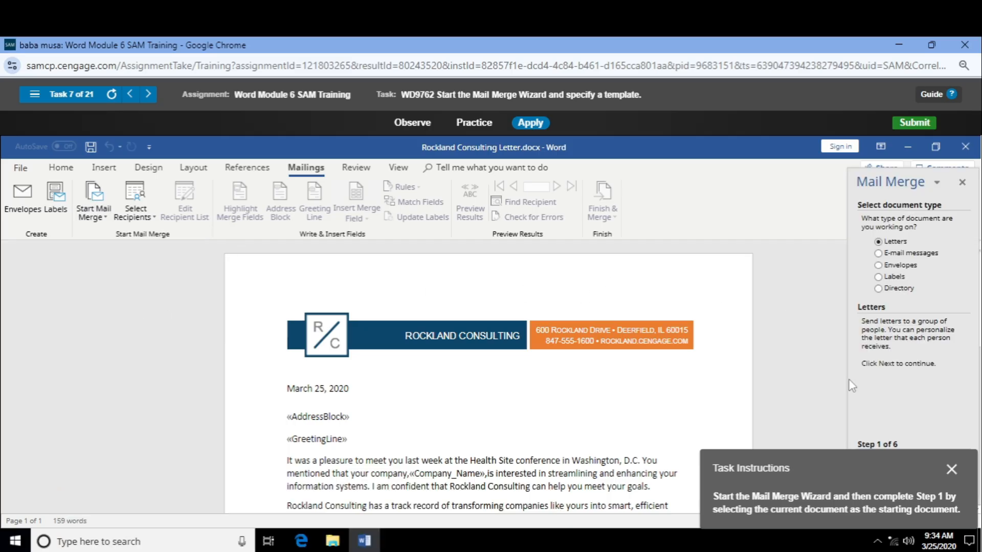
drag(841, 486, 650, 276)
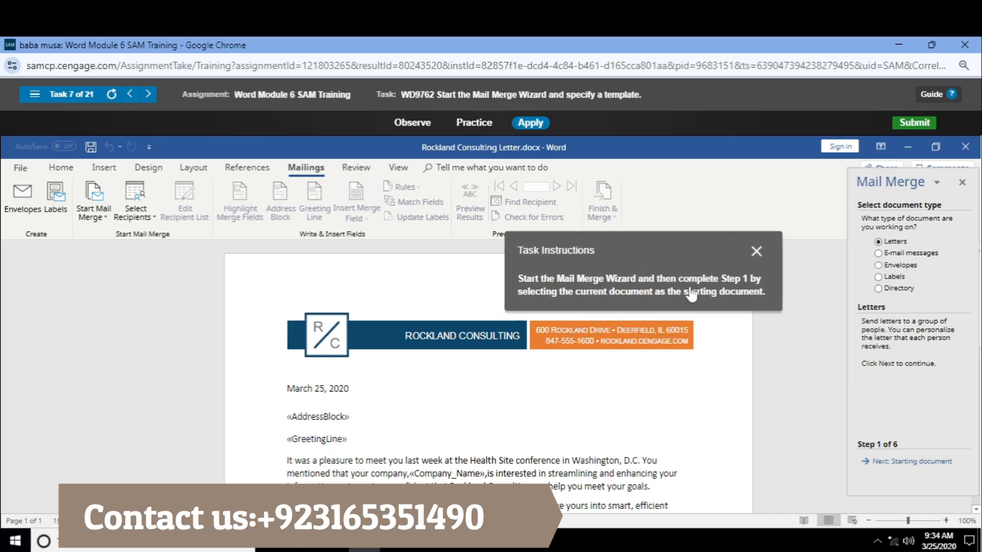
click(910, 463)
click(908, 475)
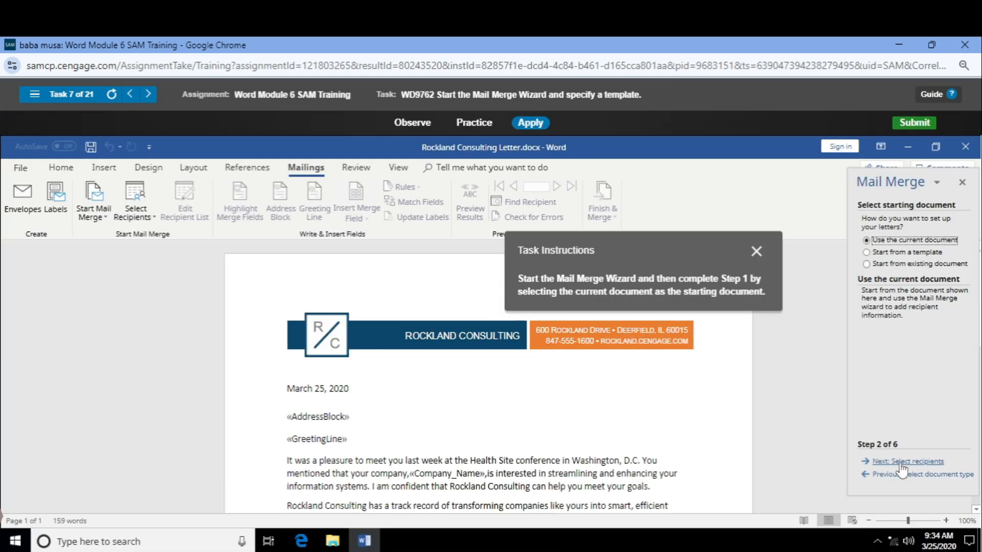
click(902, 462)
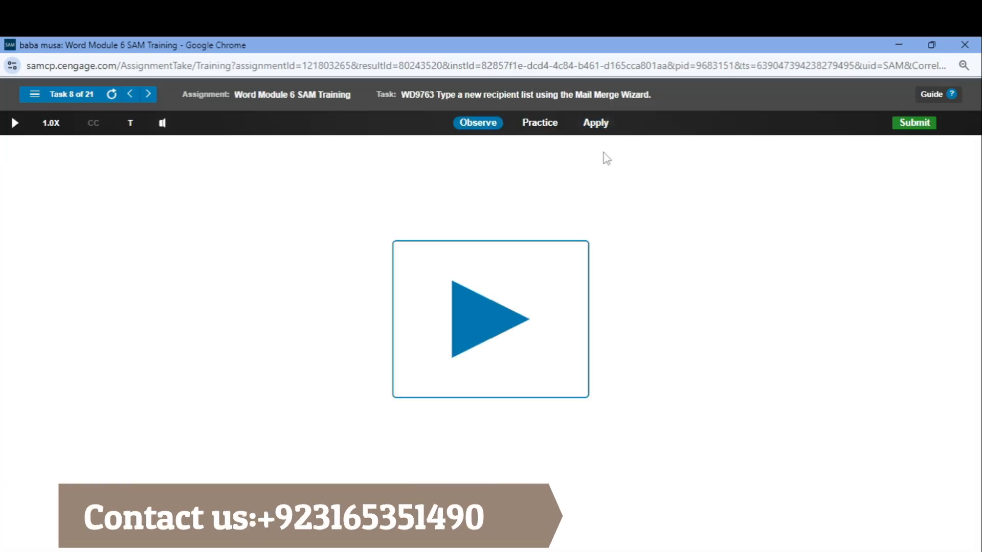
Open task 8 in Apply mode and start creating a new typed recipient list for the mail merge
click(601, 123)
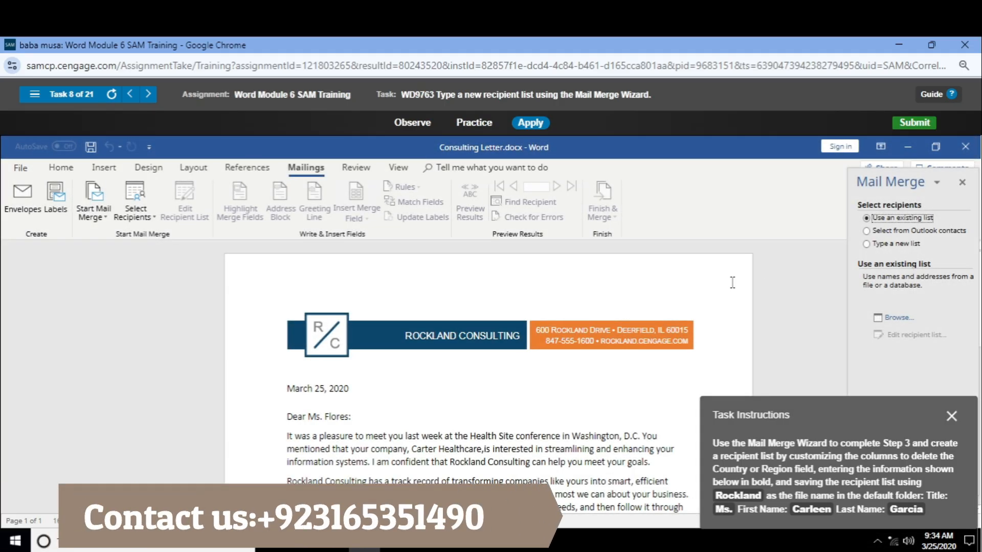
drag(841, 480, 667, 297)
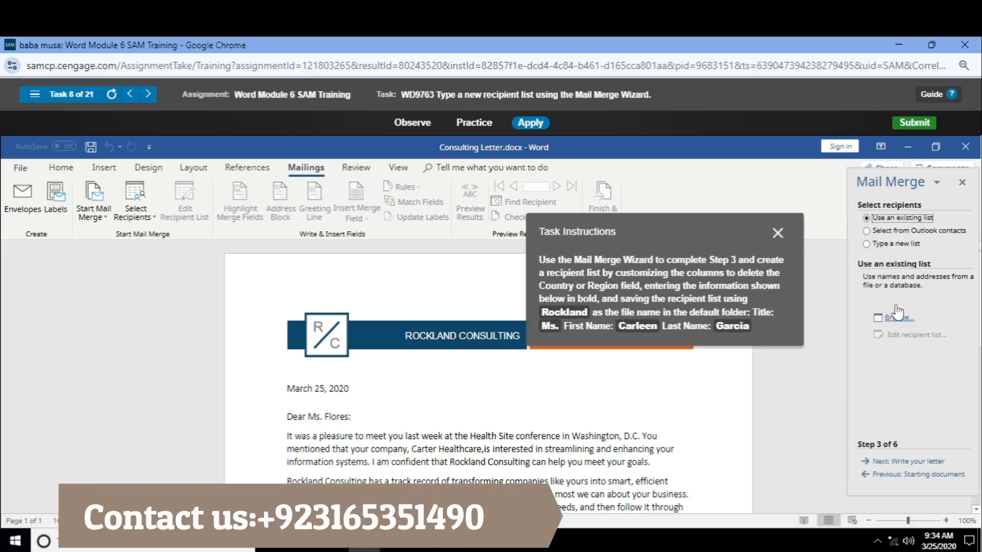
click(892, 244)
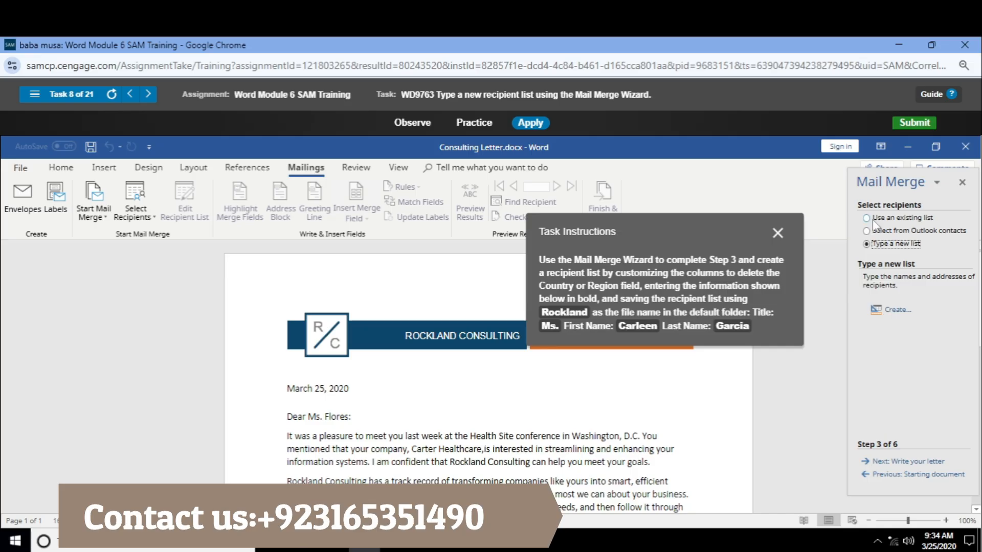
click(892, 310)
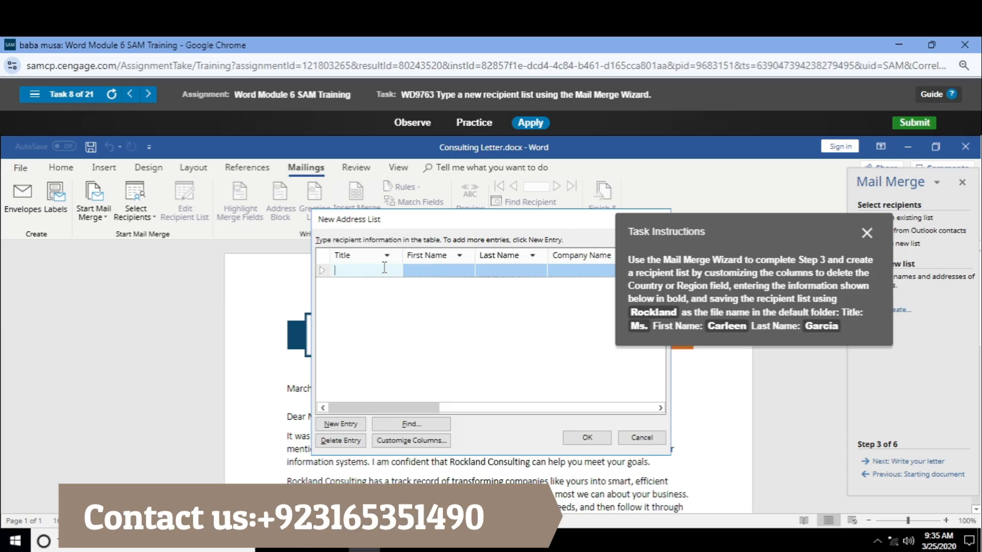
Enter the title Ms. and the recipient's first and last name in the address list, and try to add a new entry
text(s.)
key(Tab)
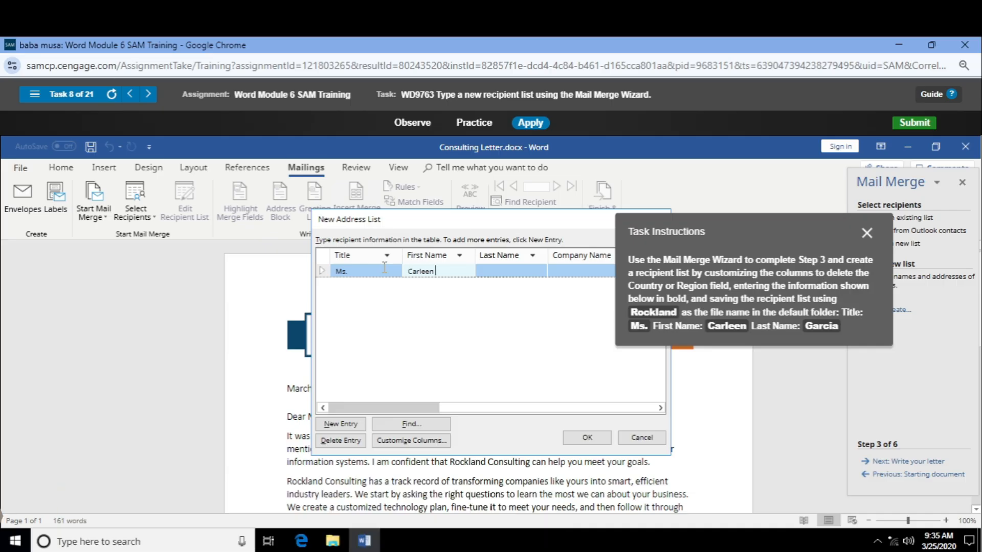
key(Tab)
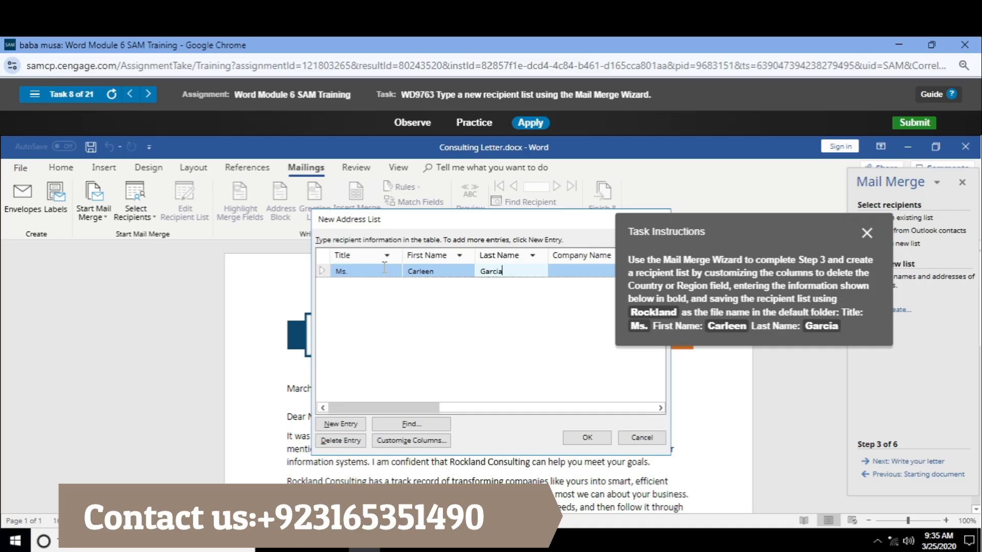
click(354, 425)
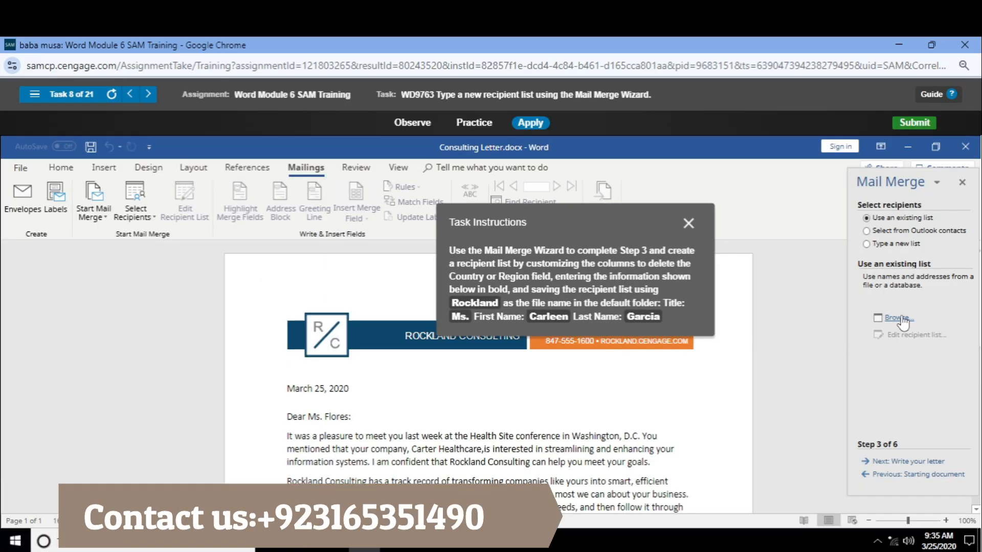
Try to browse for an existing recipient list, and try the Outlook contacts and existing list options
click(899, 319)
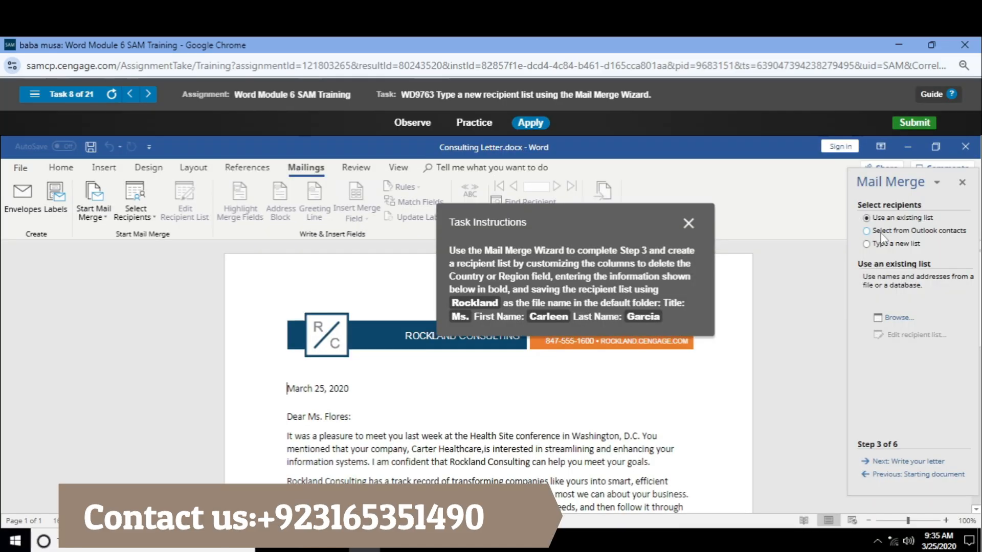
click(882, 231)
click(886, 219)
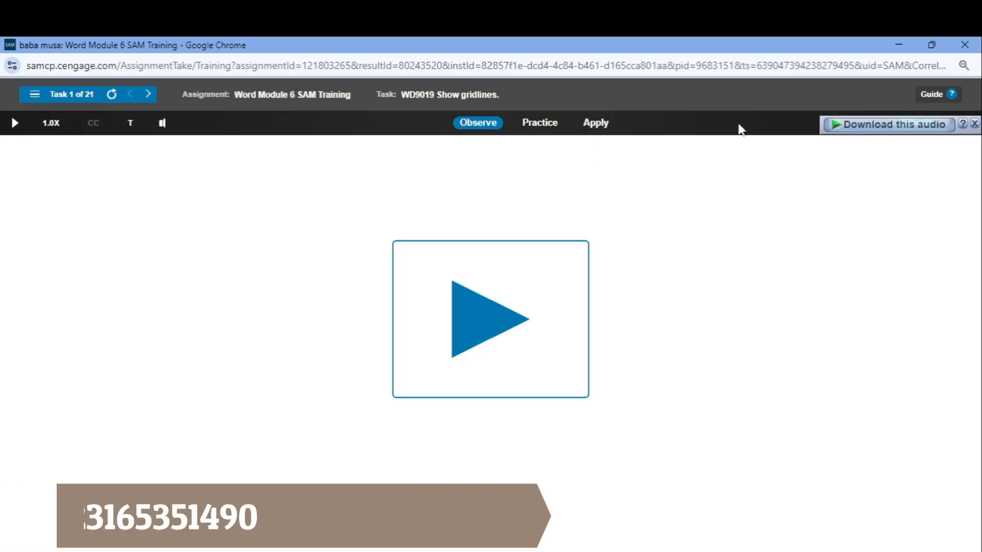
Dismiss the audio download overlay, open task 1 in Apply mode and show gridlines in the Service Descriptions document
click(974, 124)
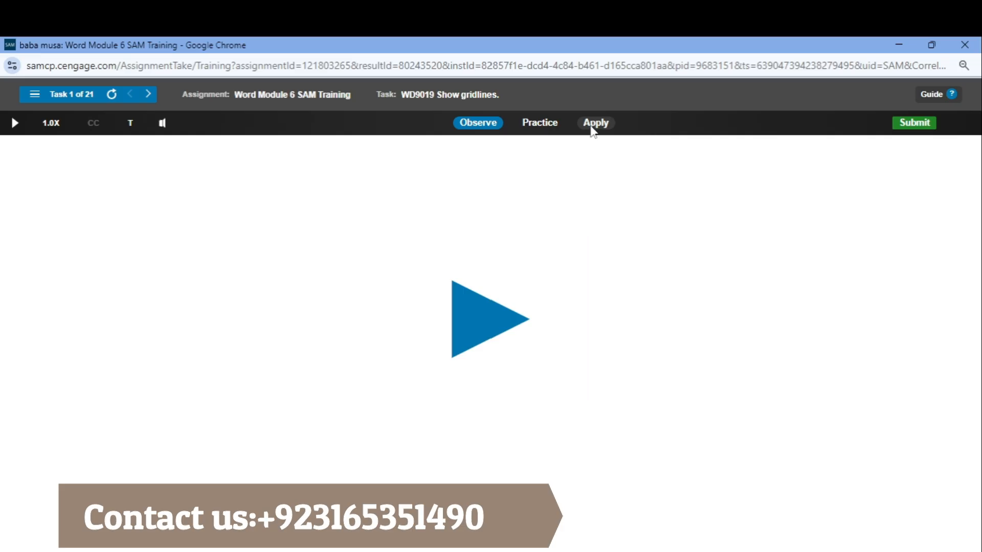
click(593, 128)
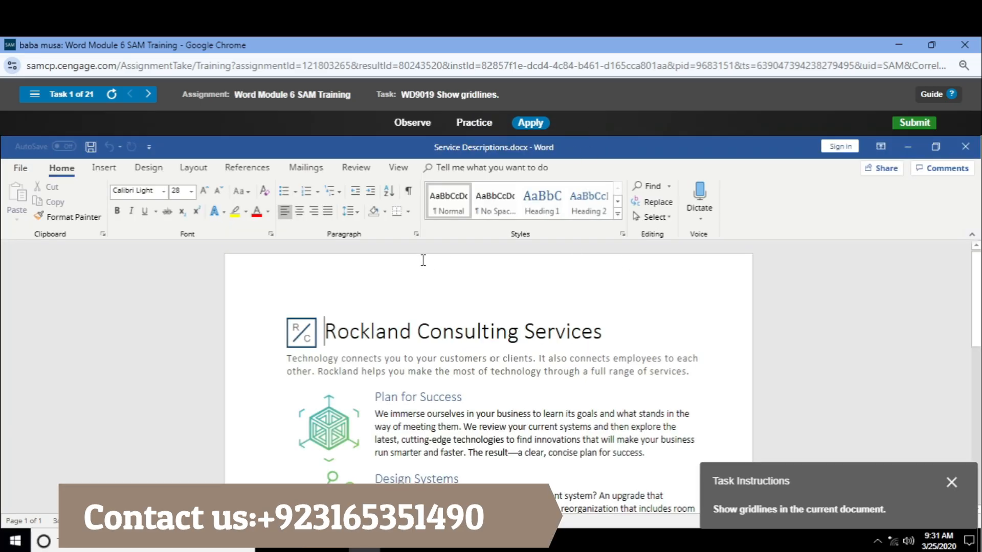
click(356, 169)
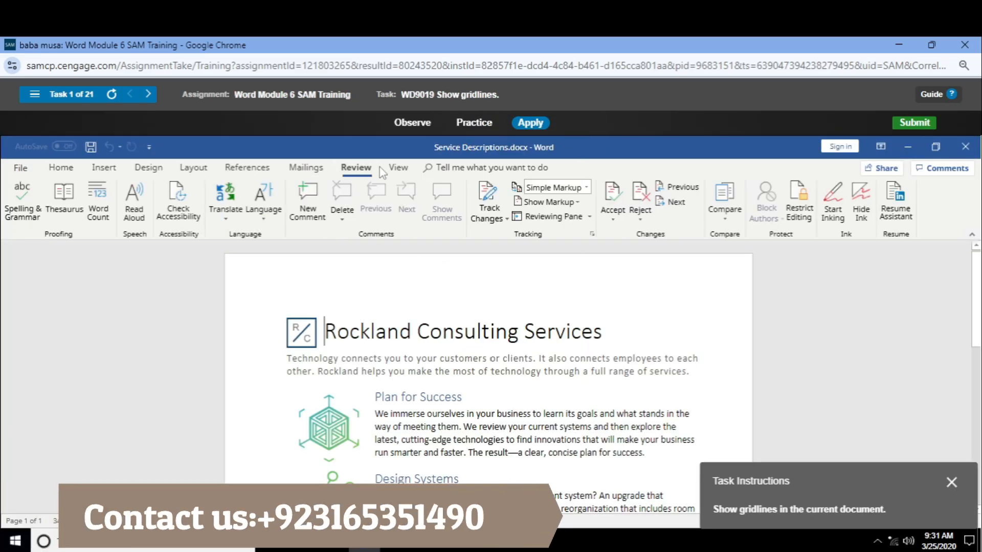
click(399, 168)
click(242, 202)
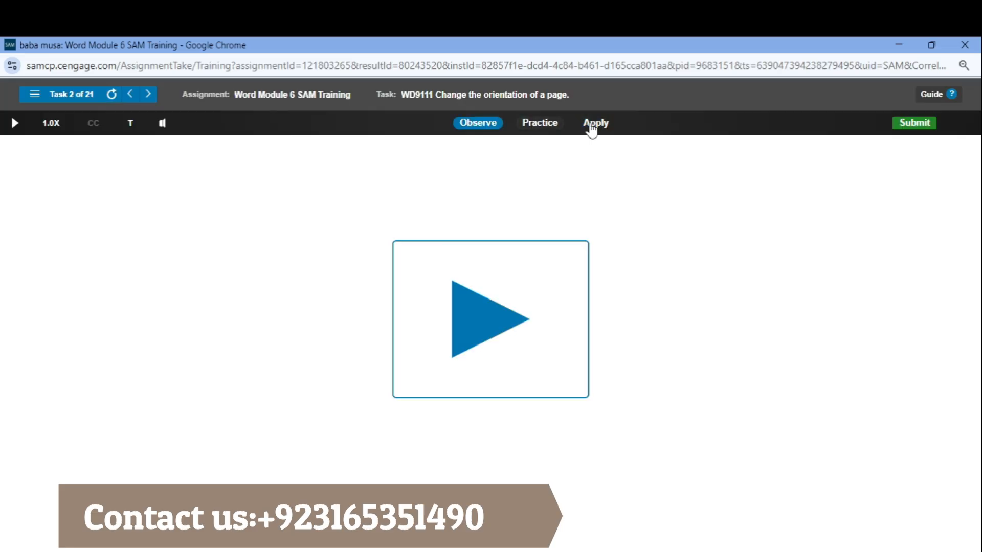
Open task 2 in Apply mode and change the Rockland Services document's page orientation to landscape
click(594, 125)
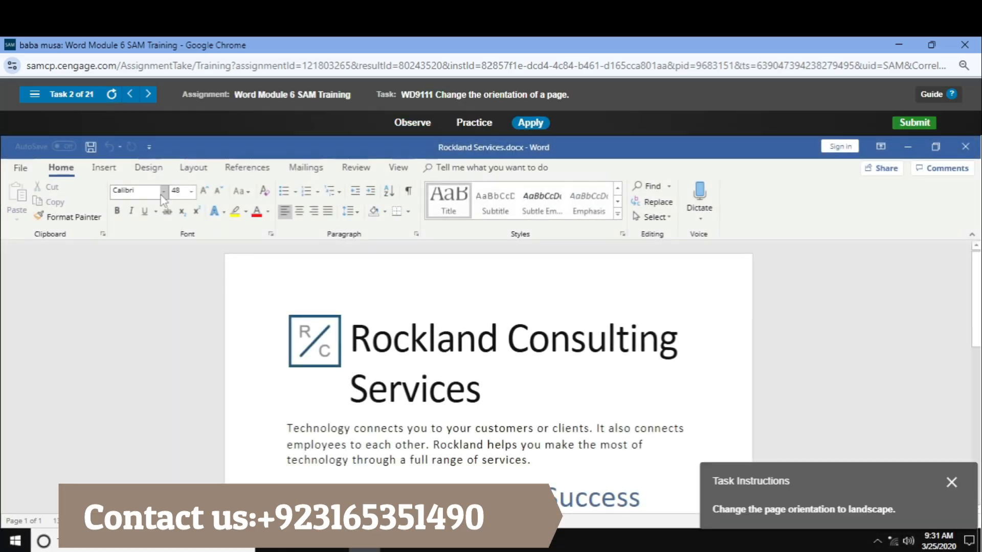
click(190, 169)
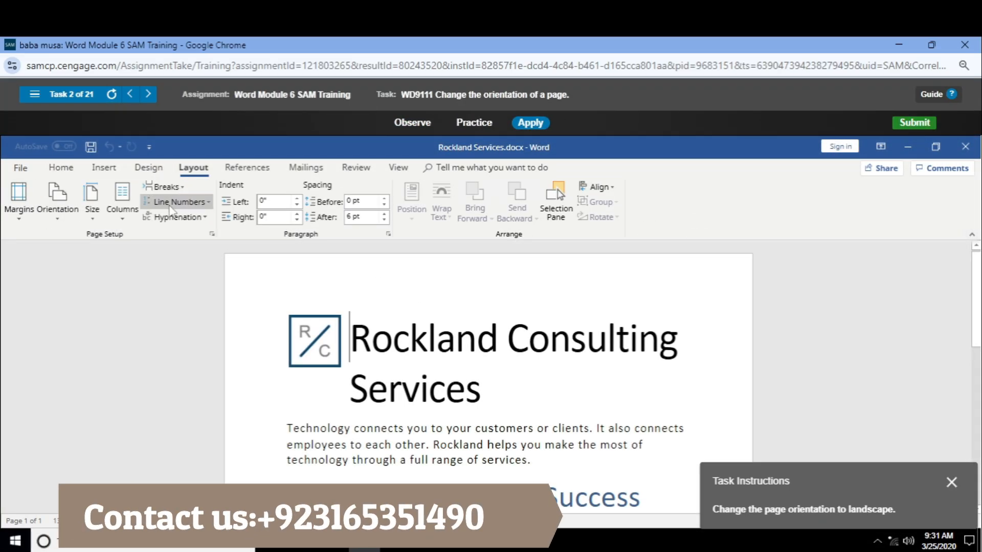
click(55, 204)
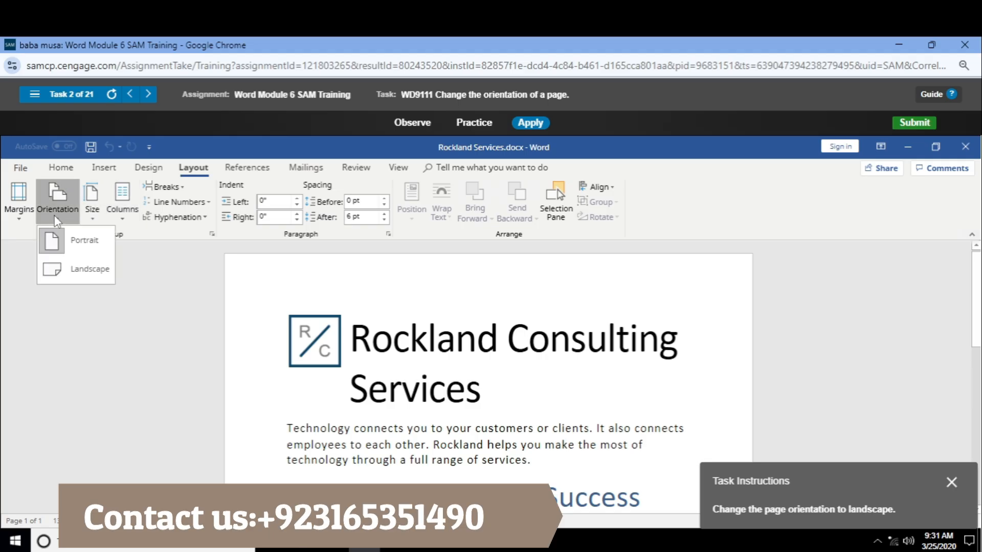
click(80, 271)
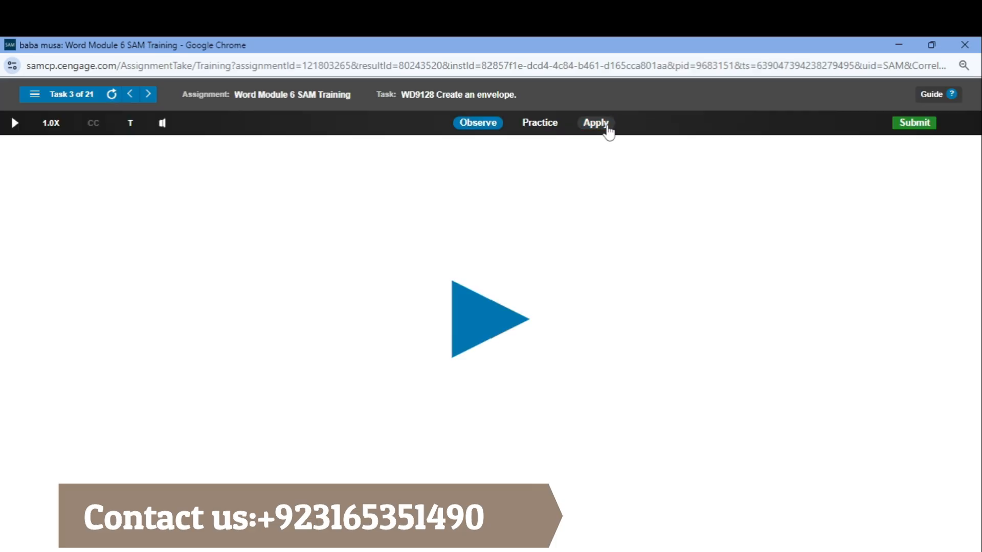
Open task 3 in Apply mode and try to create an envelope for the Consulting Letter document
click(603, 125)
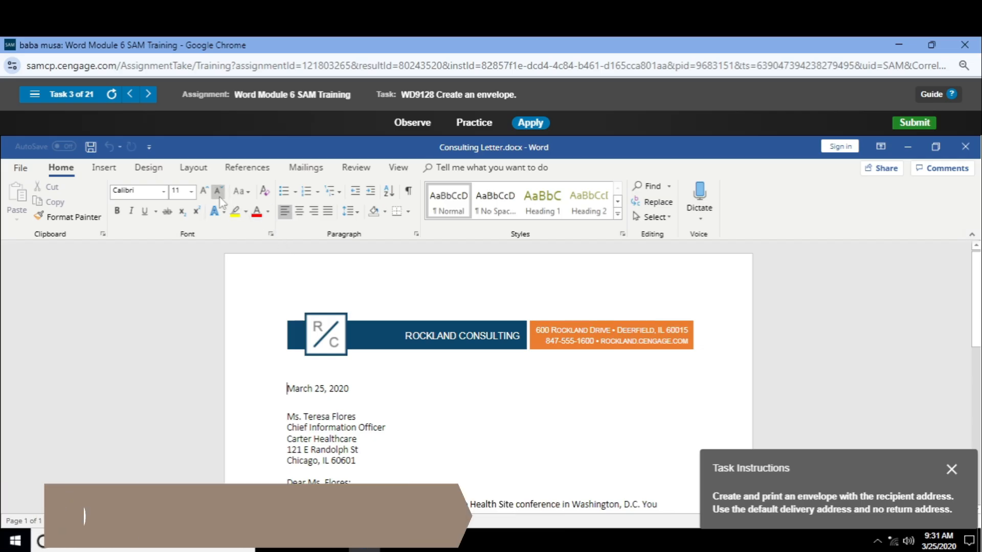
click(250, 169)
click(305, 168)
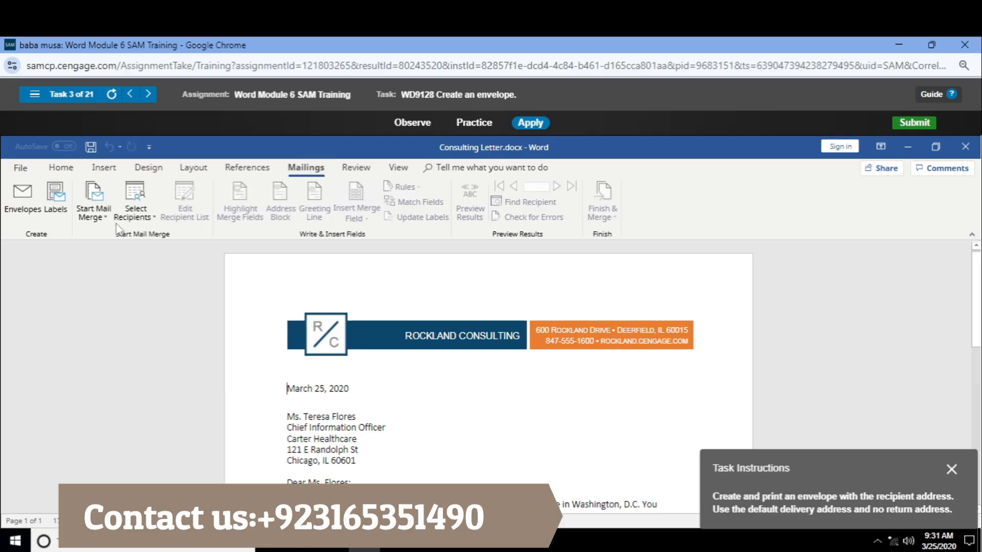
click(22, 209)
Examine the Consulting Letter's print settings, checking the page range and one-sided or two-sided options
click(26, 166)
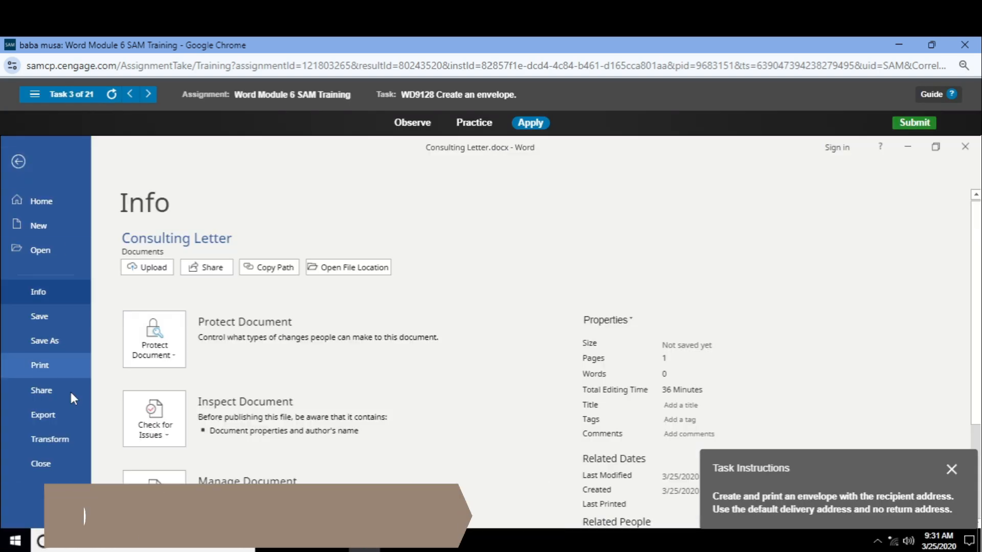
click(57, 368)
scroll(202, 338, down, 1)
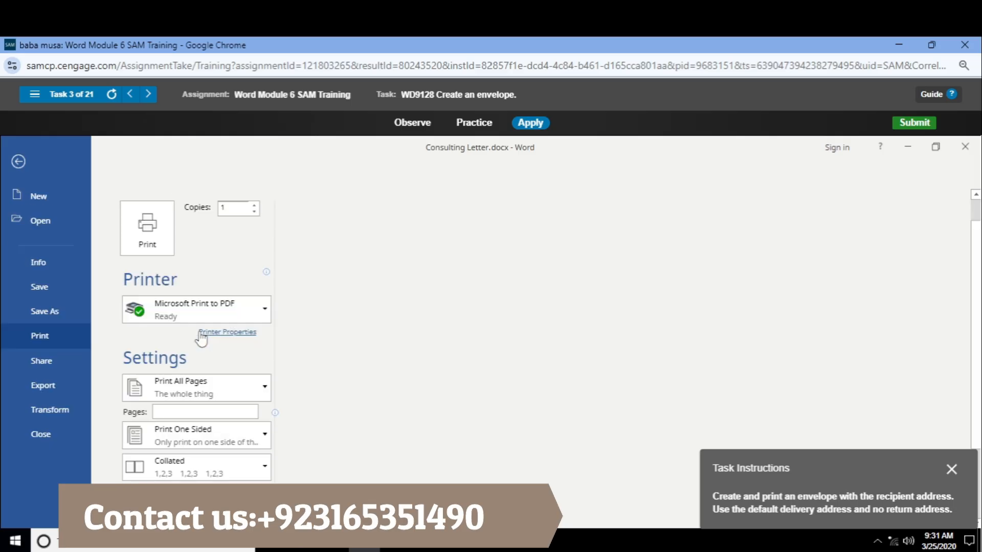
scroll(202, 337, down, 2)
click(230, 326)
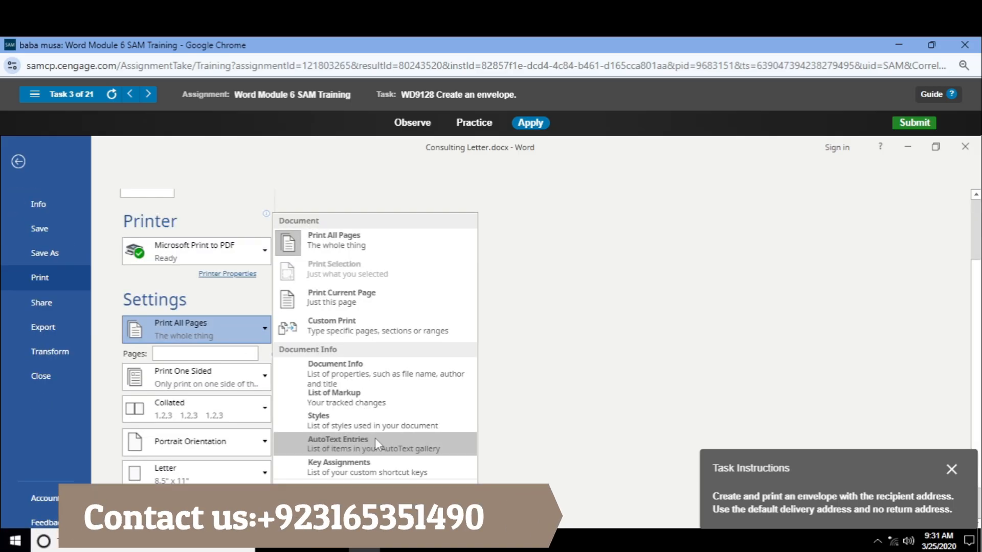
click(202, 308)
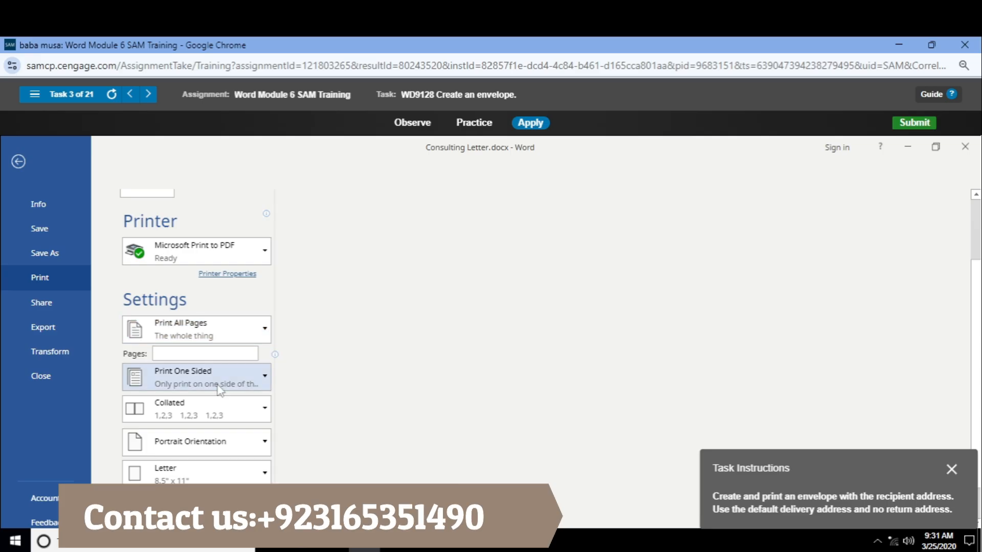
click(219, 390)
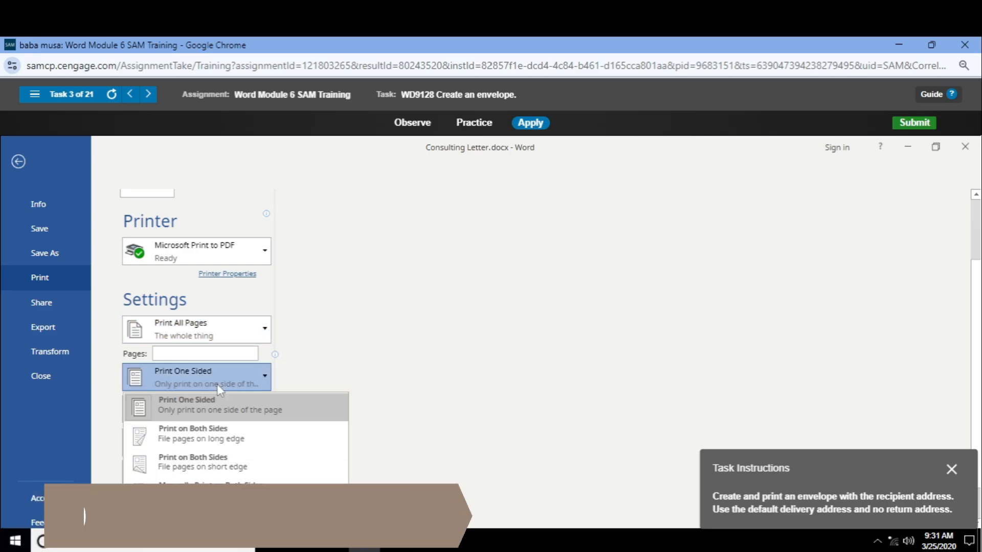
click(220, 390)
scroll(220, 389, down, 1)
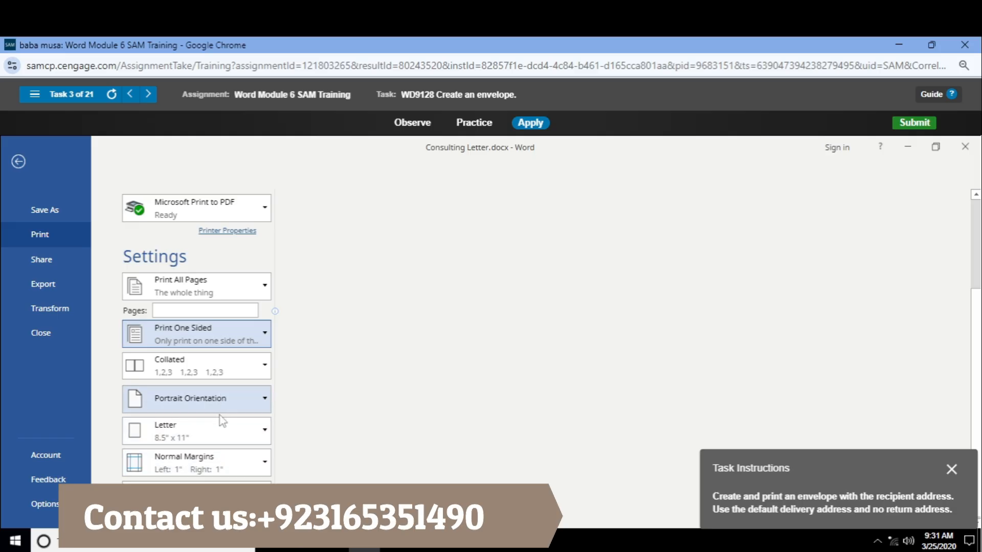
Examine the paper size, pages per sheet, page range and sided printing options, and return to the letter
click(220, 440)
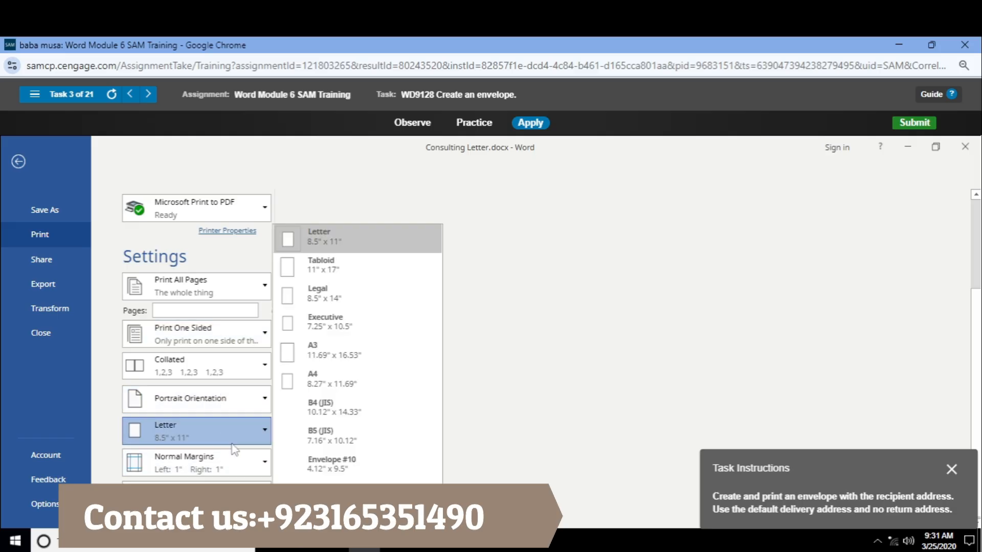
click(229, 433)
click(231, 493)
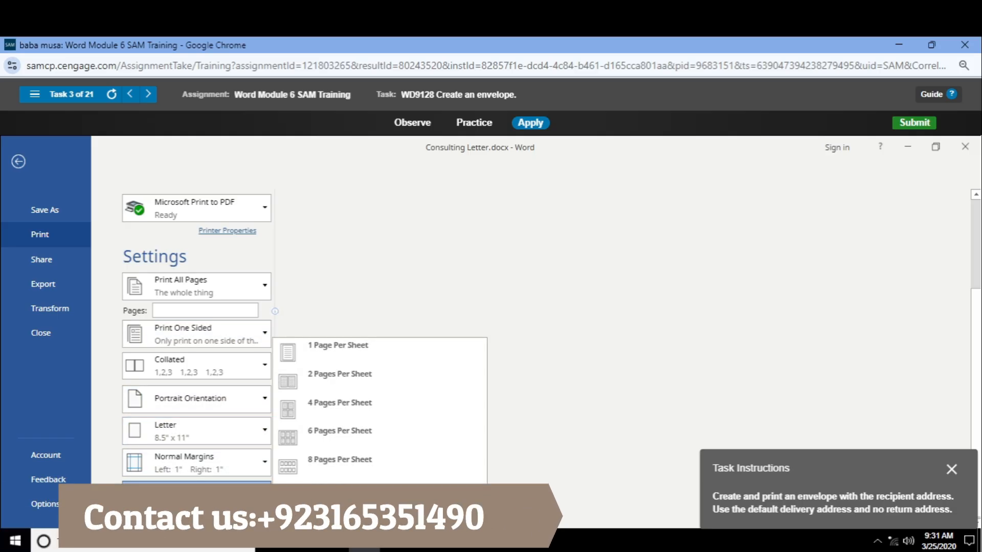
click(230, 475)
click(230, 474)
click(229, 474)
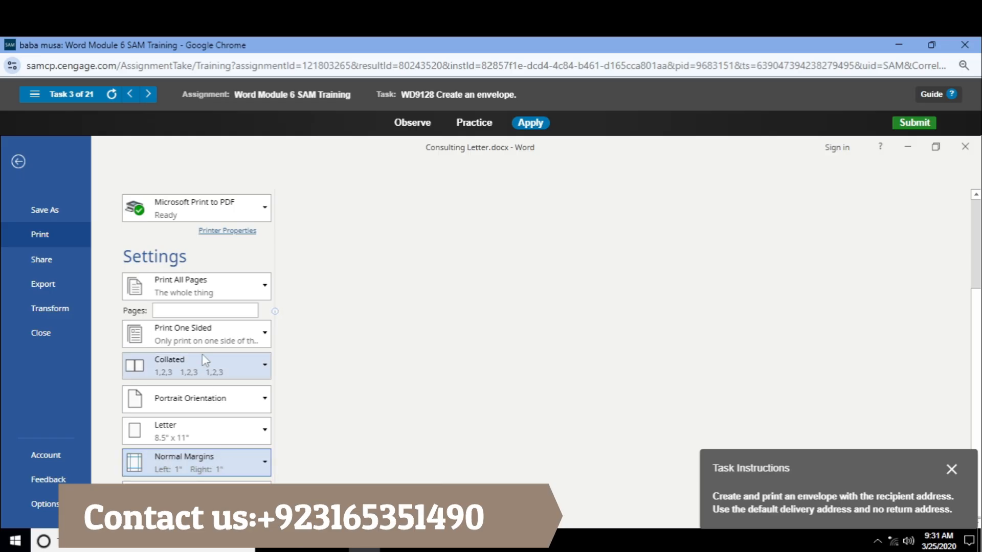
click(198, 296)
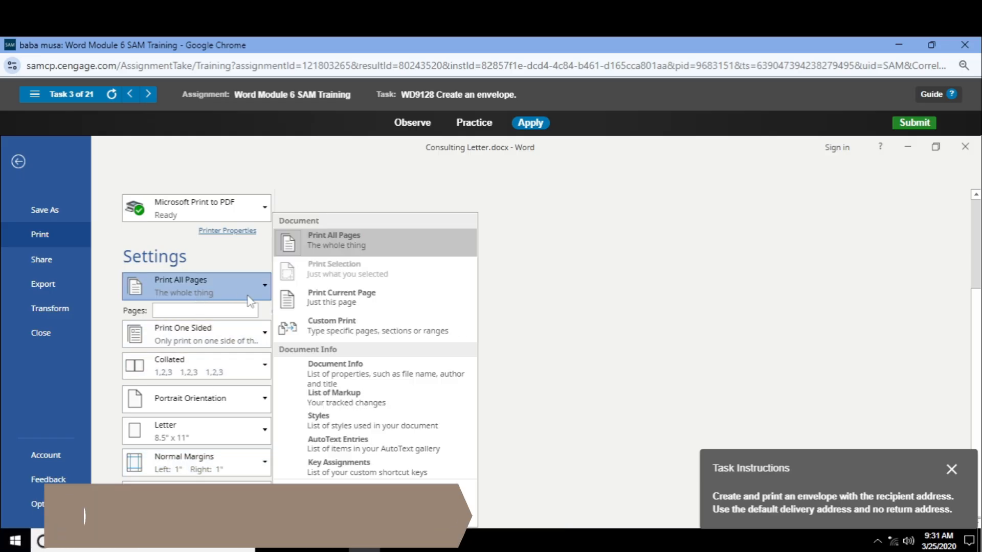
click(599, 363)
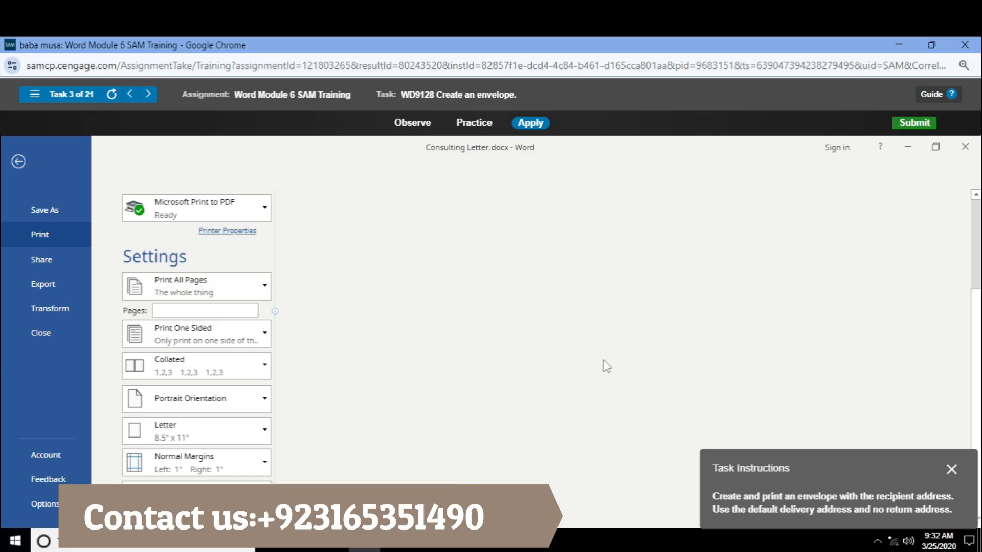
click(168, 330)
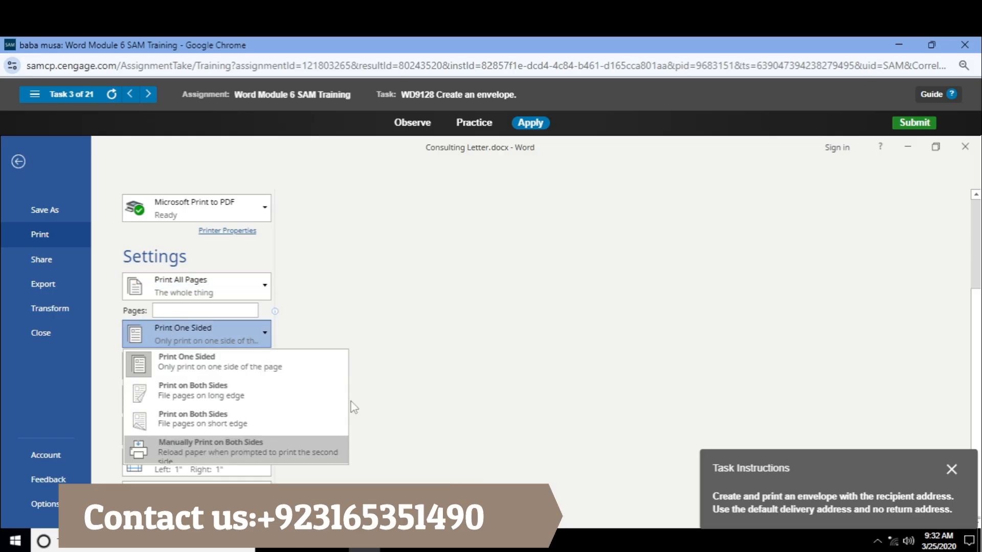
click(468, 336)
click(17, 166)
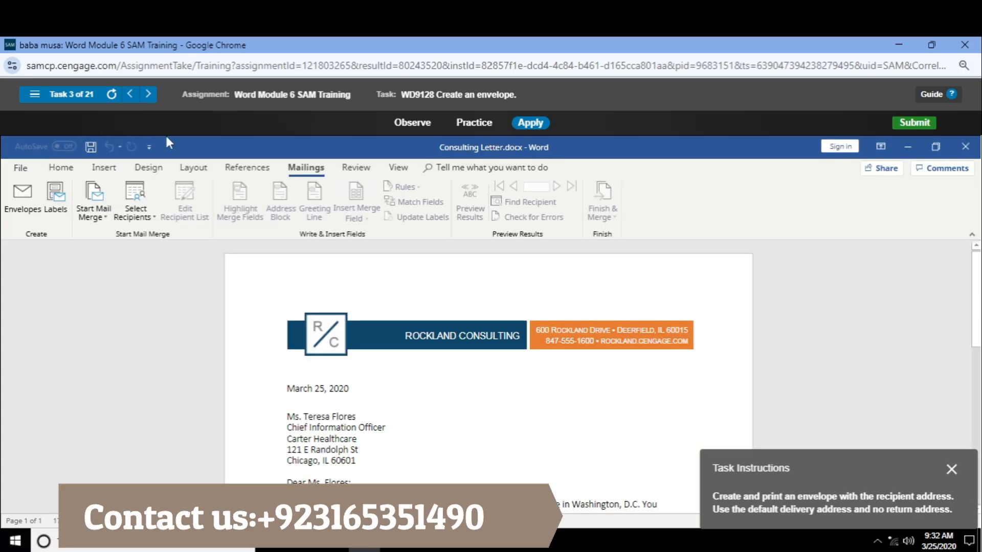
Try to start an envelopes mail merge for the Consulting Letter document
click(101, 219)
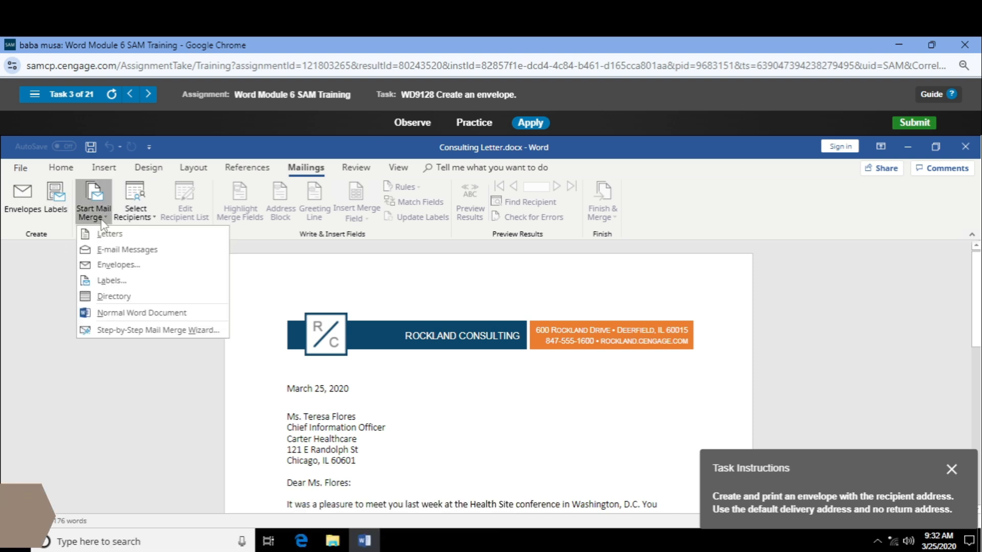
click(102, 219)
click(102, 219)
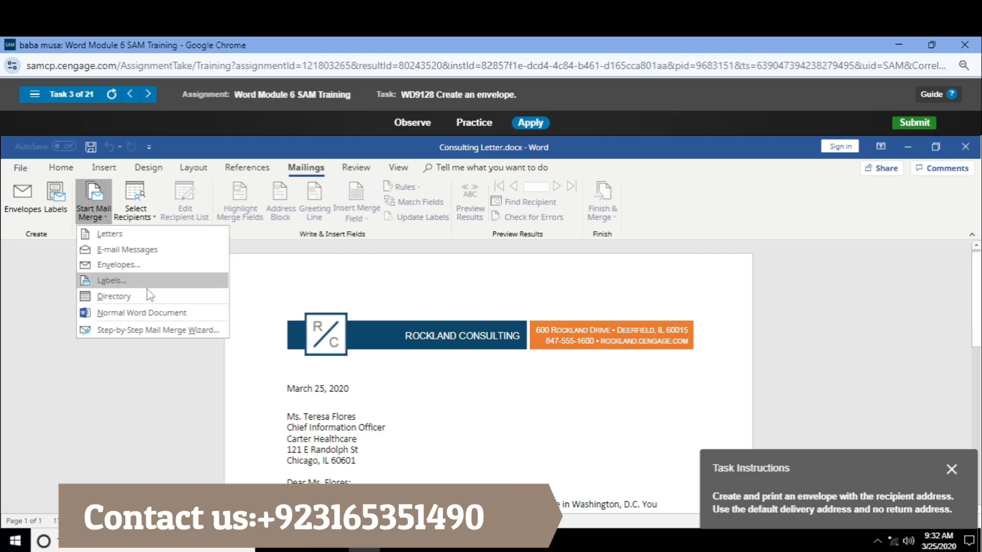
click(149, 265)
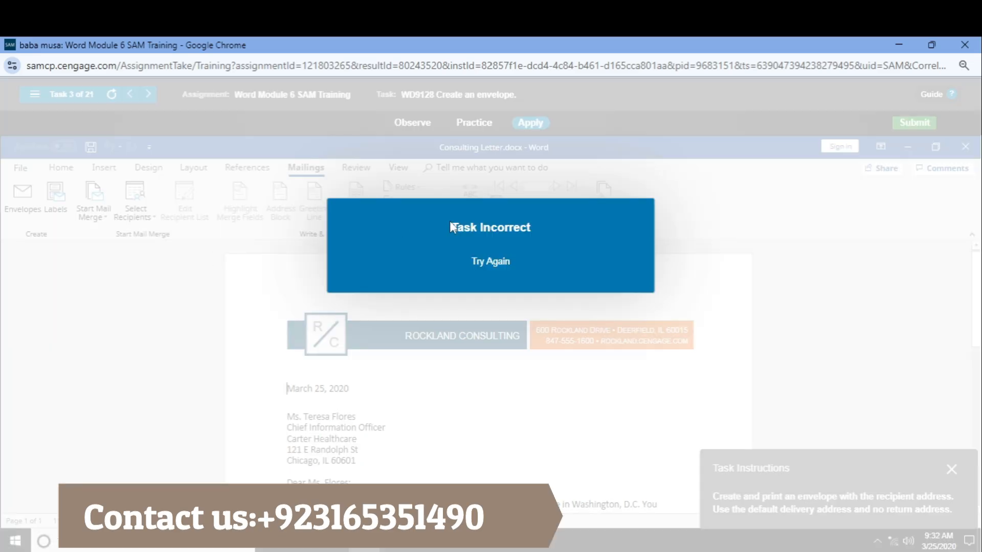
click(142, 220)
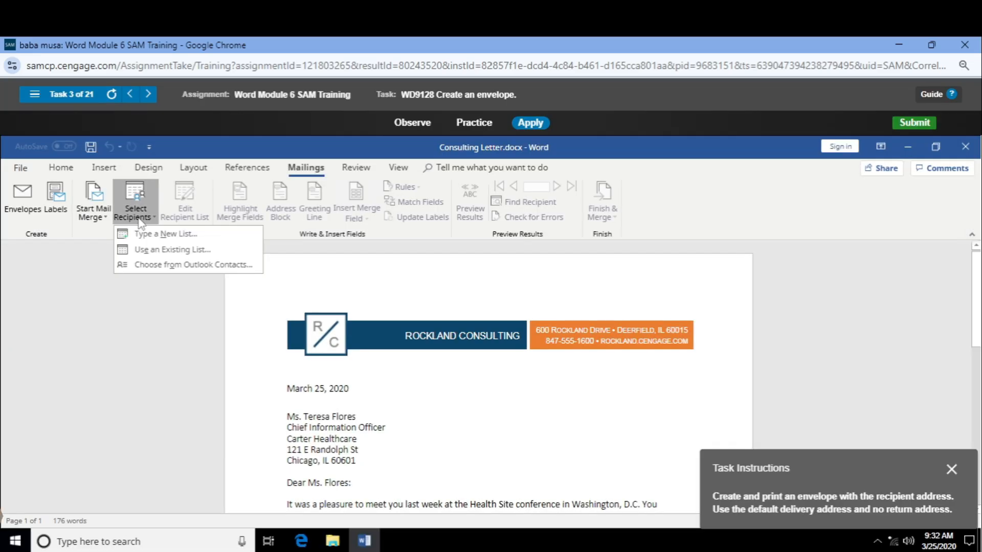
click(141, 220)
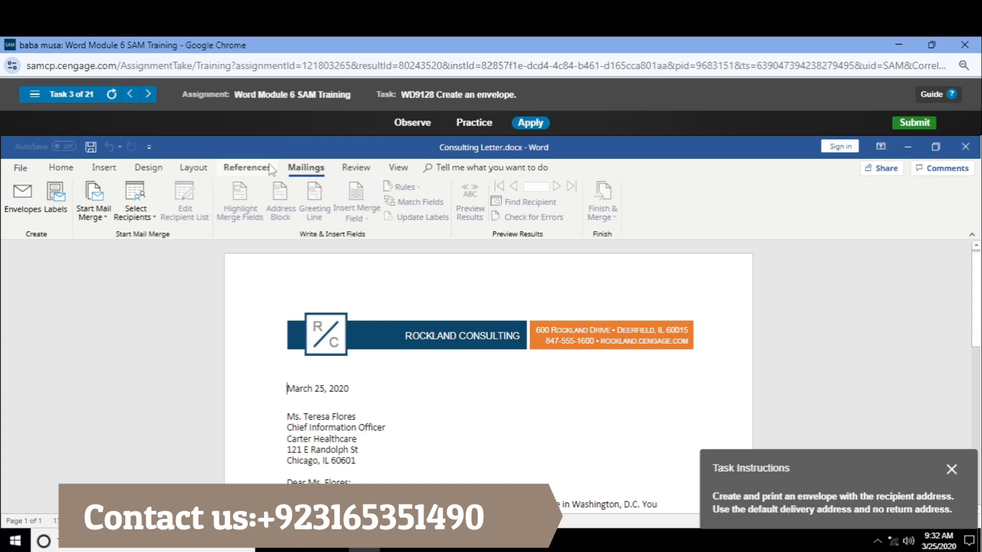
click(225, 170)
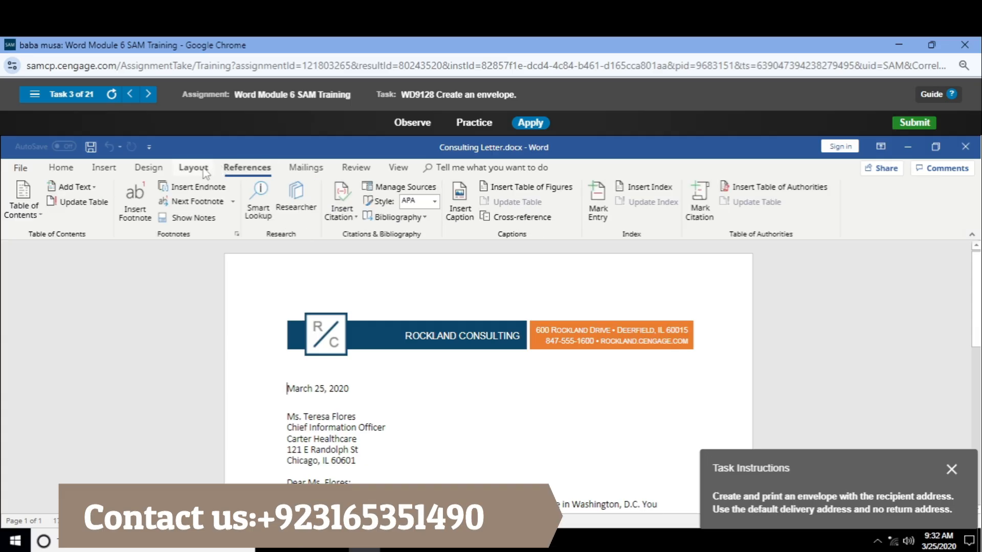
click(211, 171)
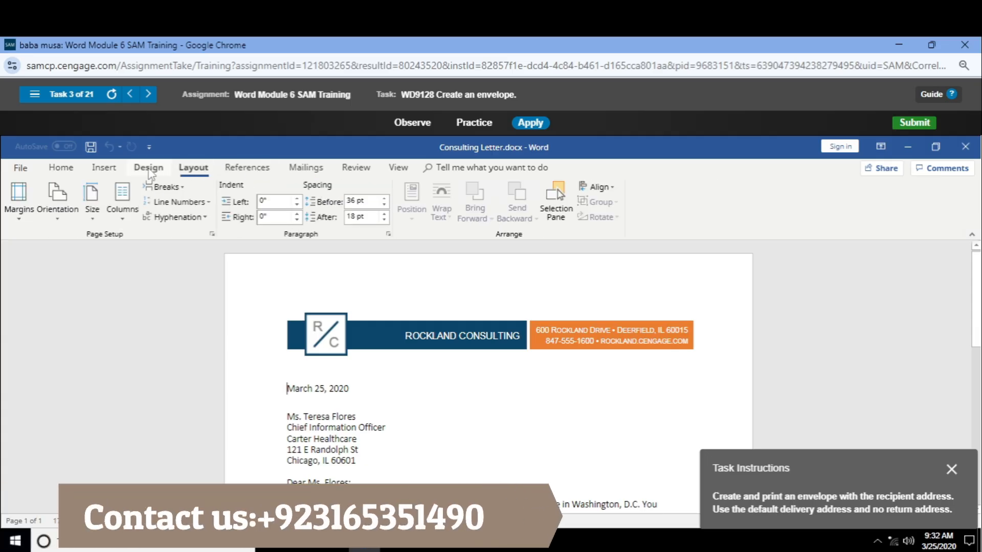
click(148, 168)
click(65, 172)
Skip to task 4 in Apply mode, enter April 7, 2021 with the date content control and deselect it
click(148, 94)
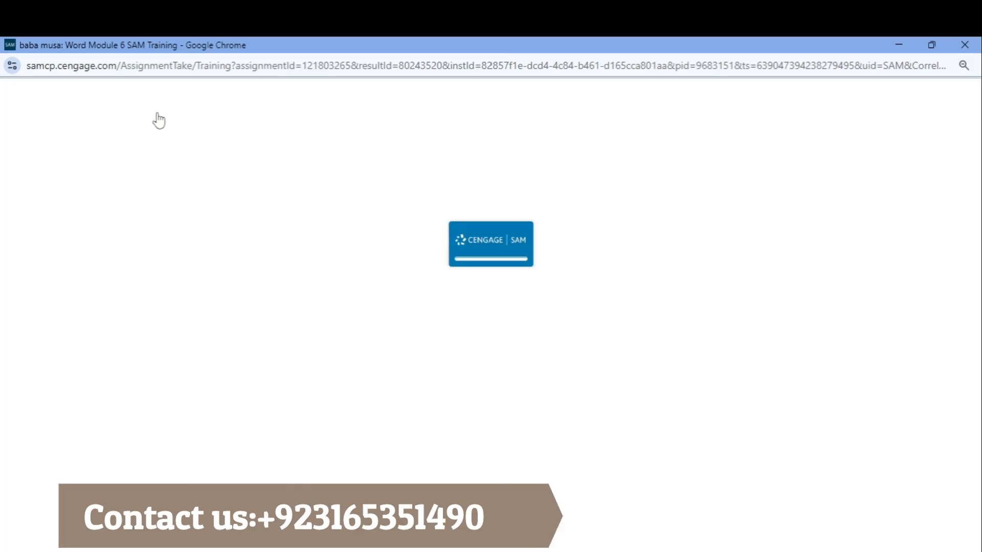
click(601, 124)
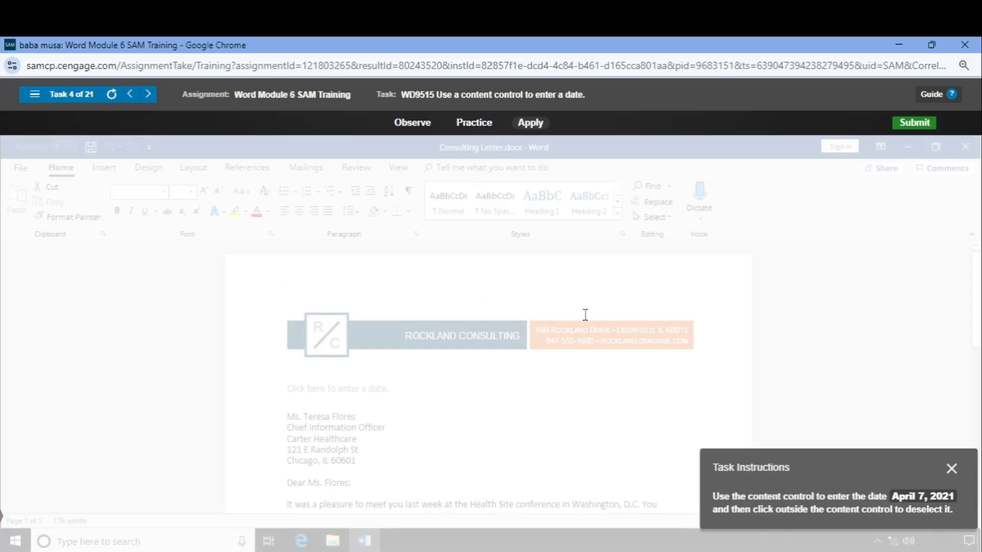
click(376, 390)
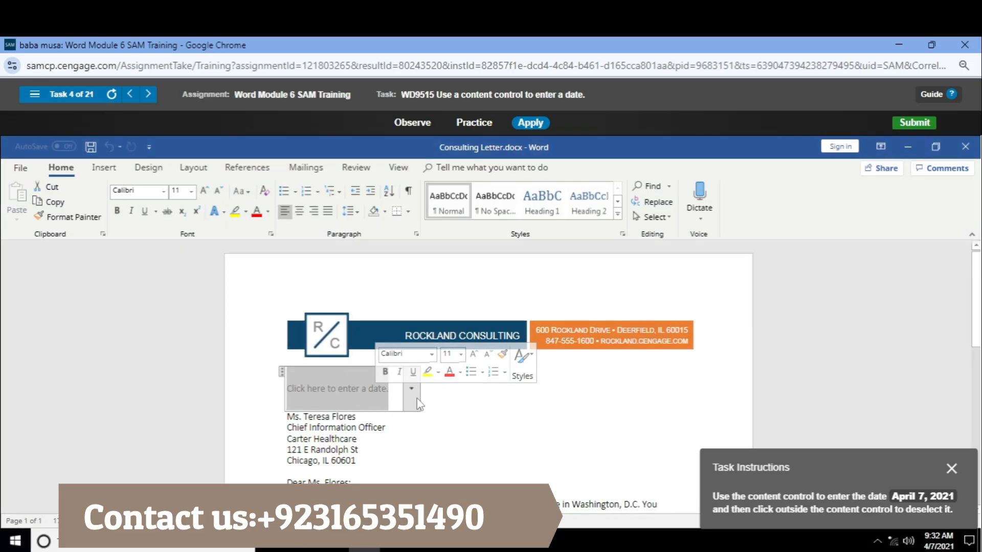
click(415, 402)
click(366, 462)
click(528, 429)
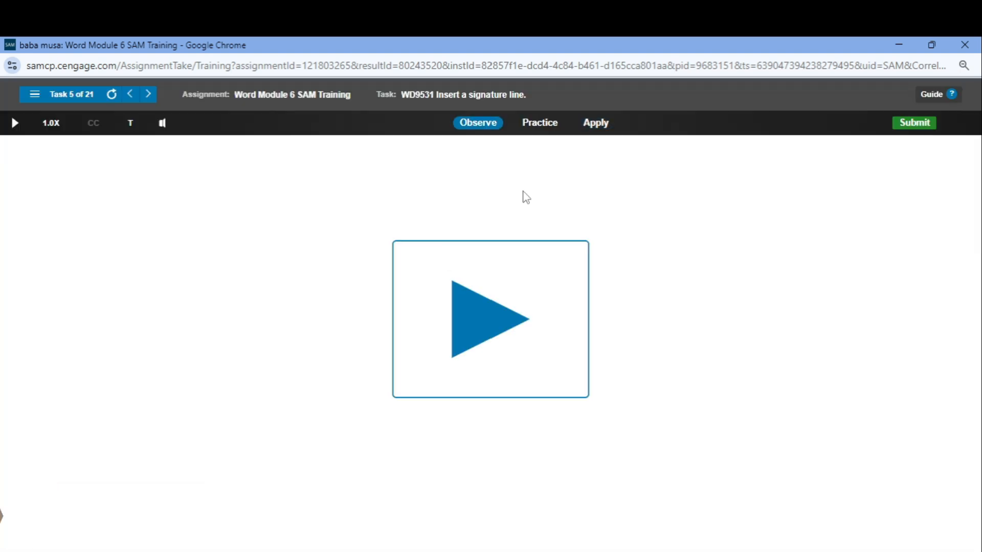
Open task 5 in Apply mode and insert a signature line with the given signer's name and the title Senior Consultant
click(595, 124)
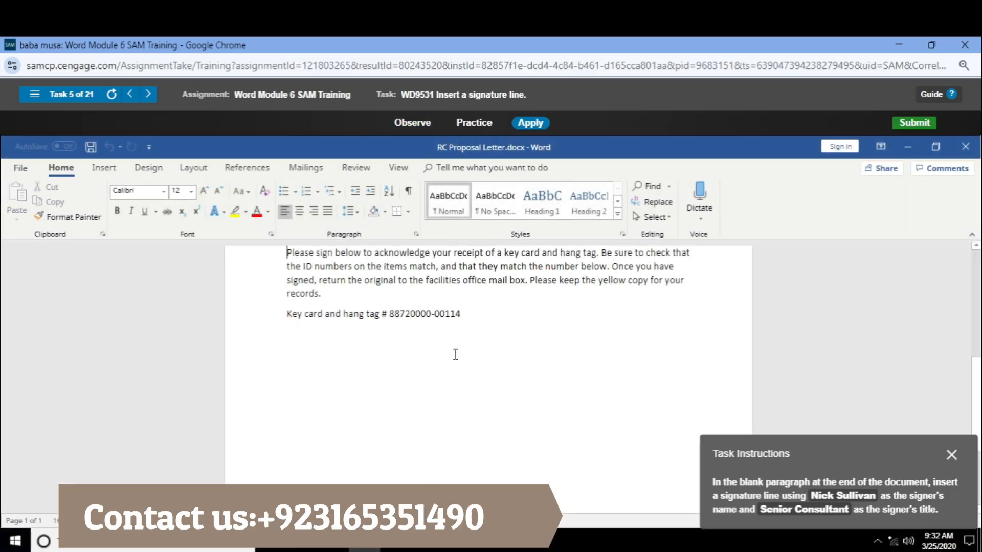
click(105, 169)
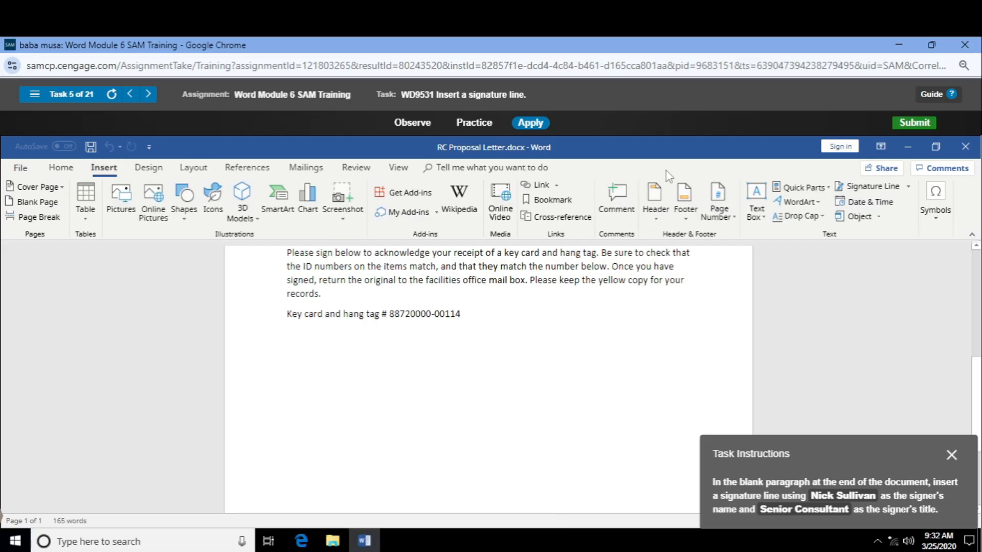
click(896, 190)
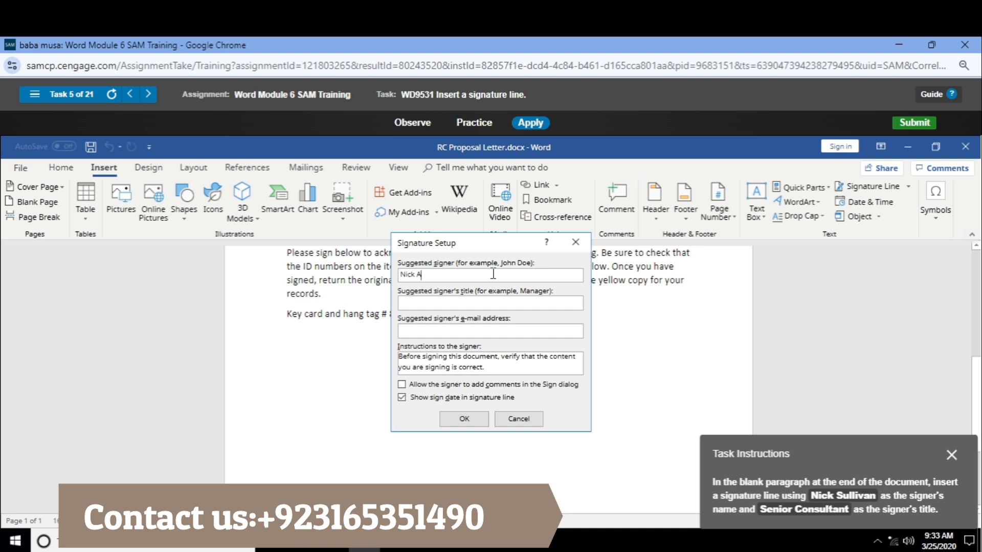
text(Sul)
text(ior)
text( Conultant)
click(482, 417)
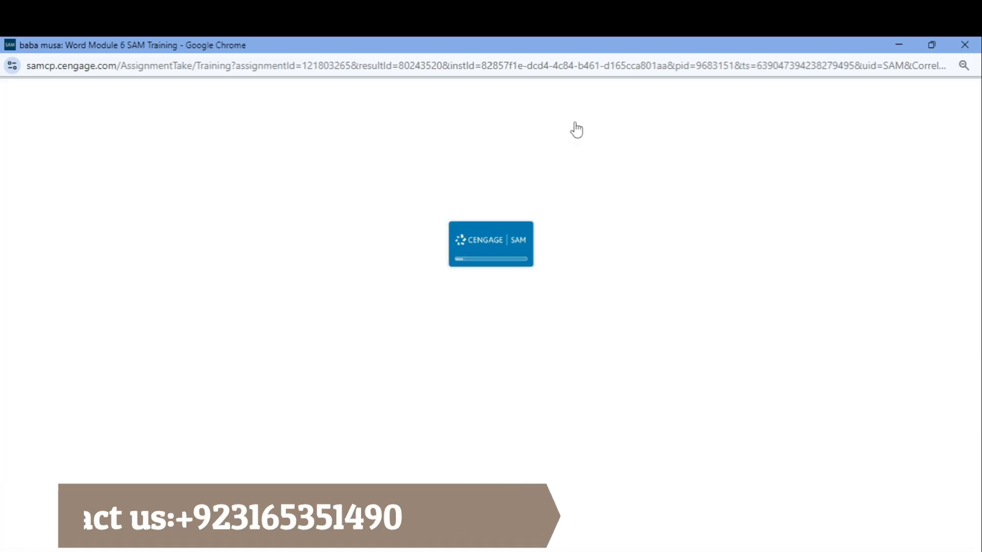
Open task 6 in Apply mode and insert a formula summing the sales amounts above in the cell beside Total
click(588, 124)
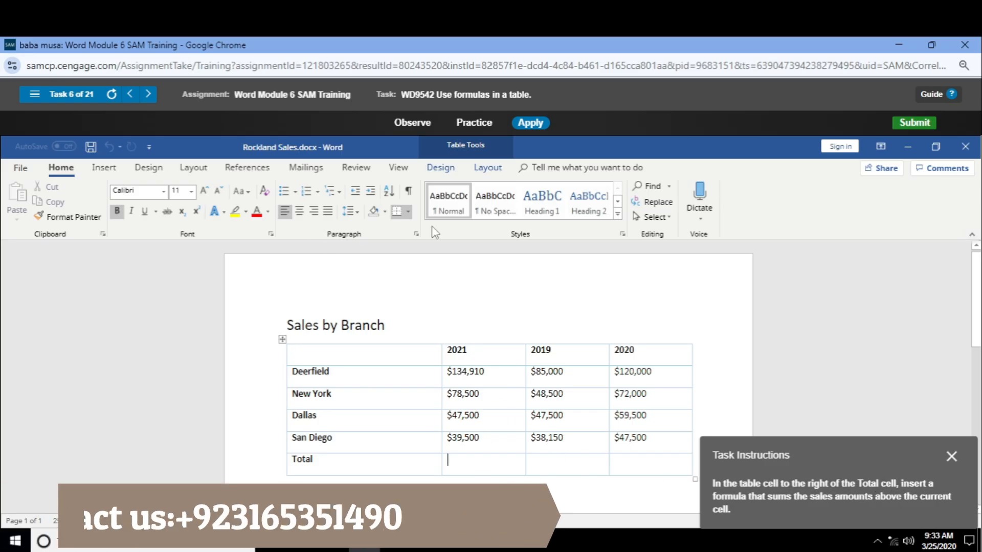
click(486, 167)
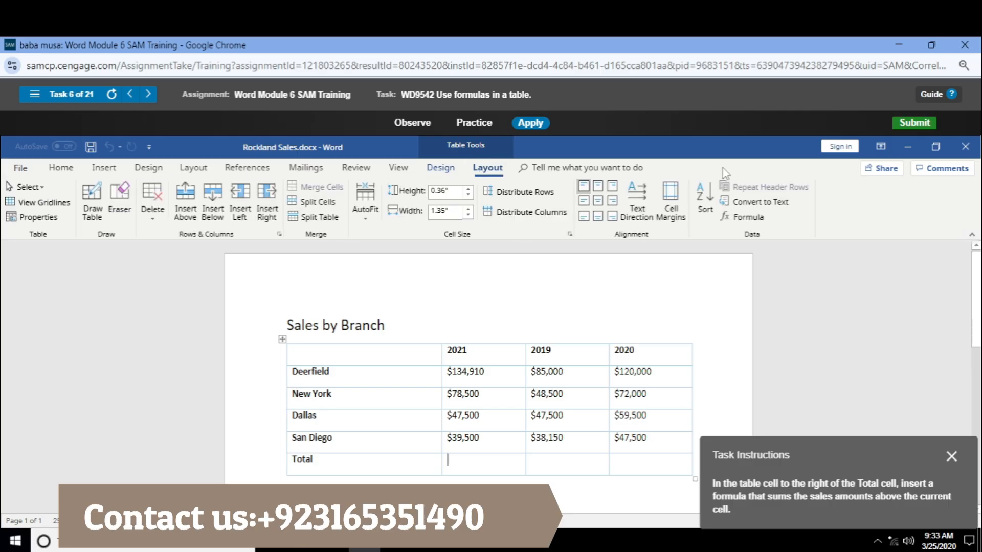
click(726, 217)
click(512, 383)
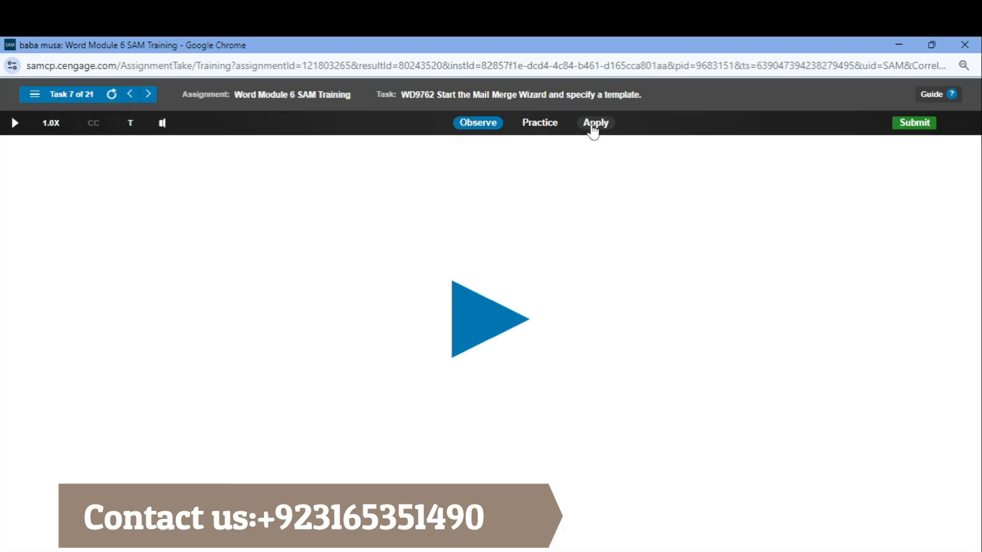
Open task 7 in Apply mode and start the Step-by-Step Mail Merge Wizard for the Rockland Consulting letter
click(591, 125)
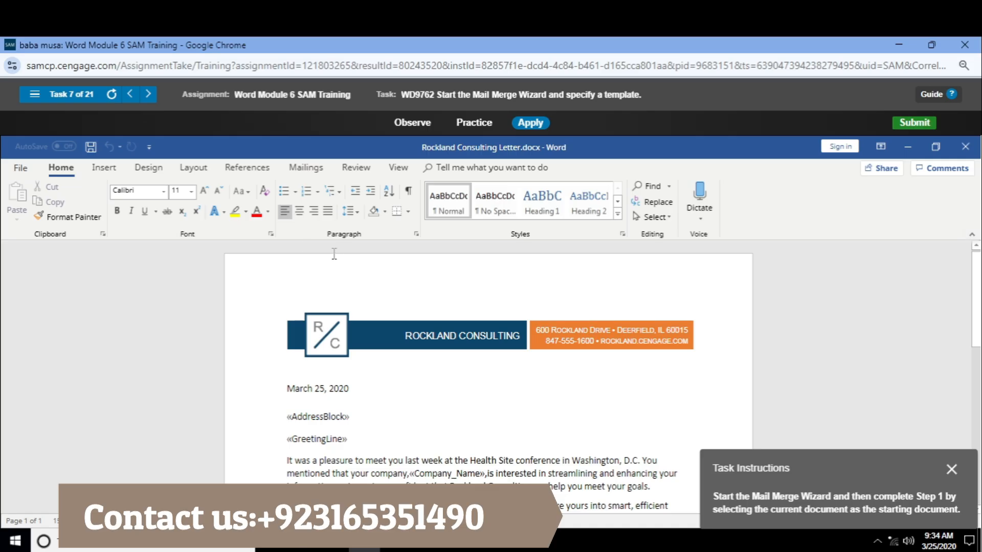
click(305, 167)
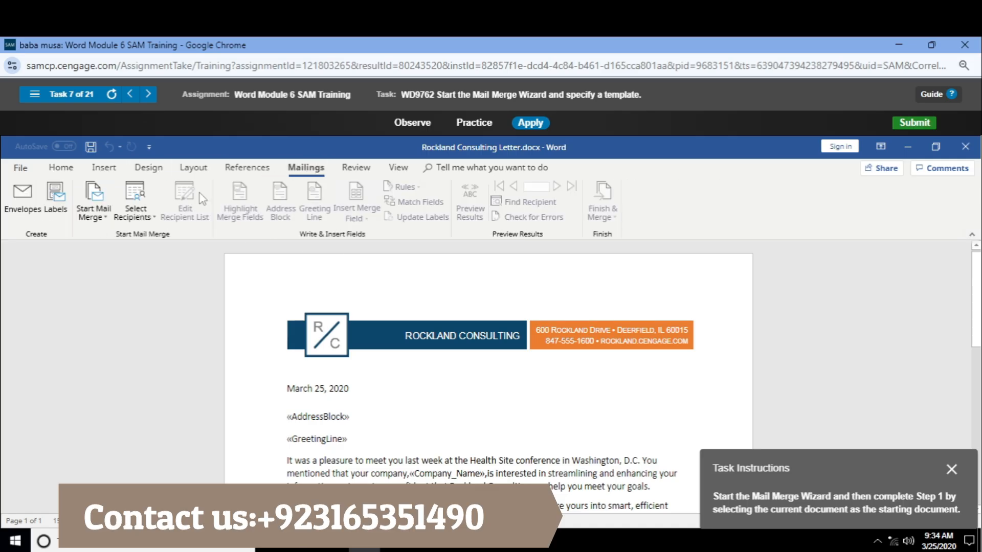
click(90, 203)
click(98, 247)
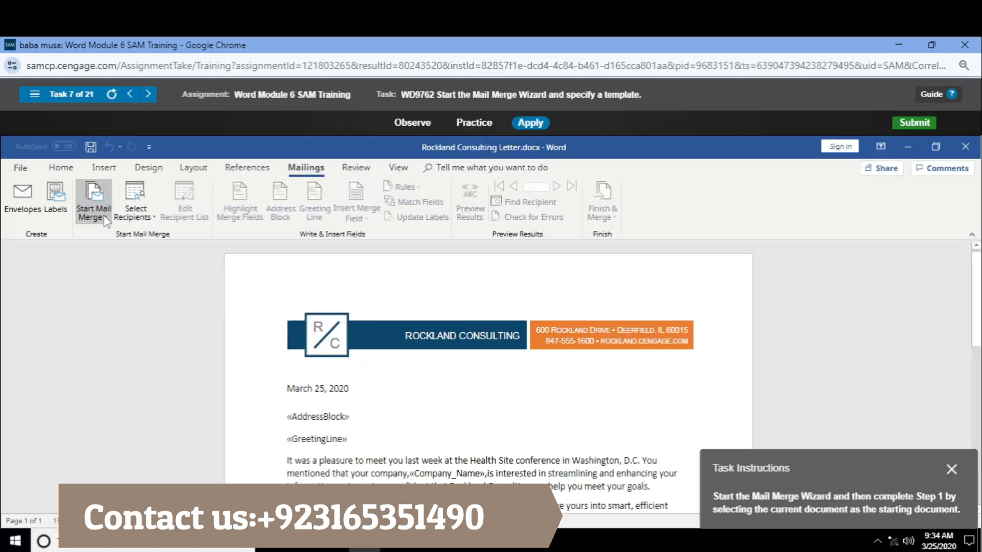
click(105, 219)
click(104, 219)
click(100, 219)
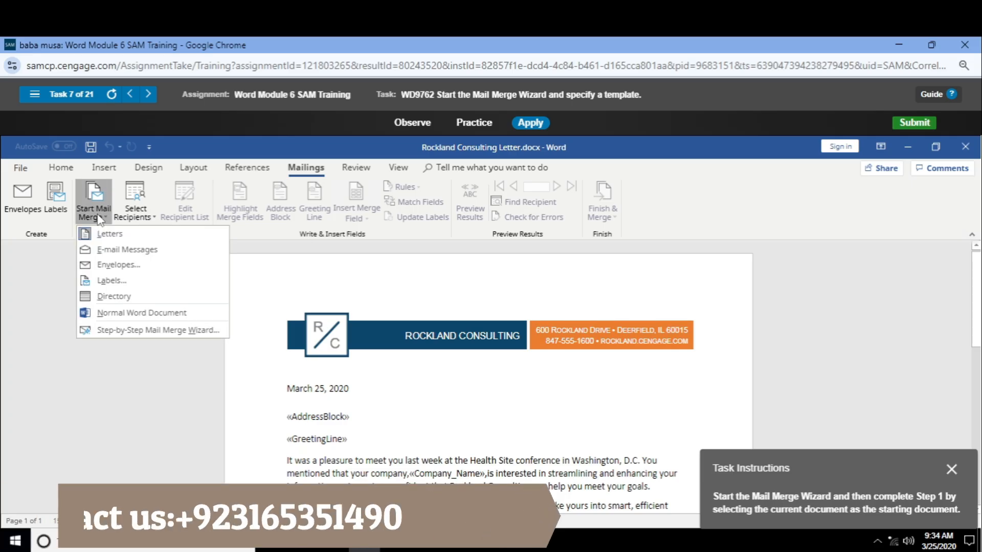
click(148, 330)
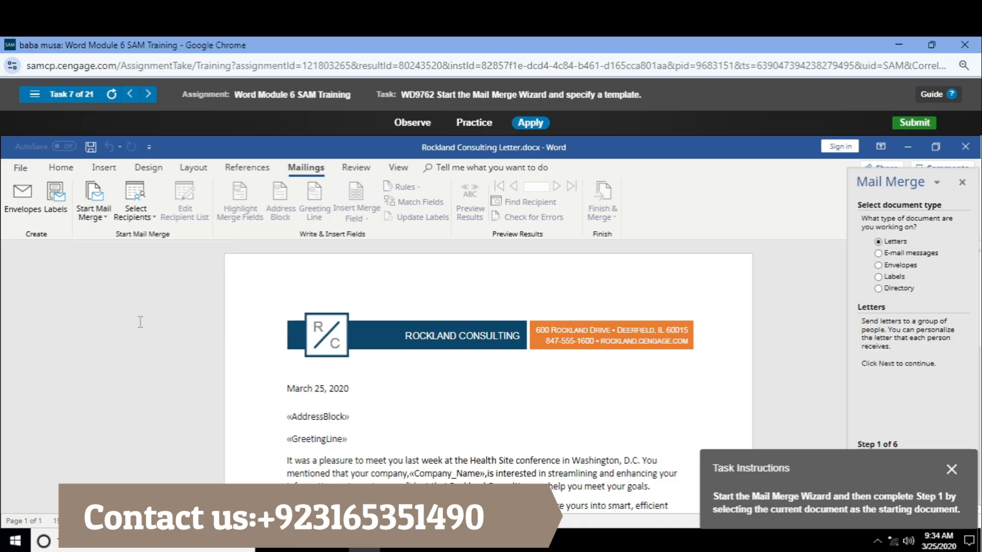
Keep Letters as the document type and use the current document as the starting document in the Mail Merge Wizard
drag(842, 494, 650, 276)
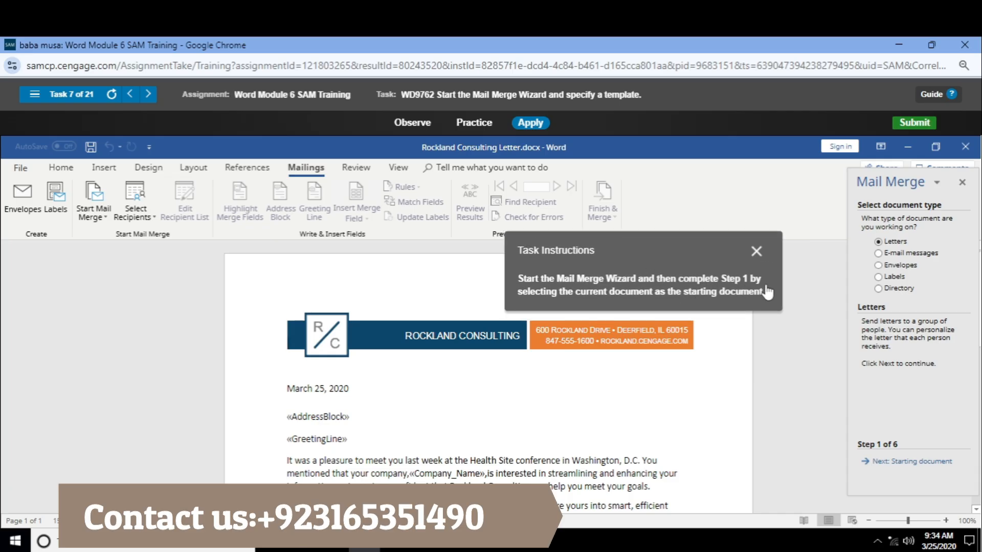
click(910, 463)
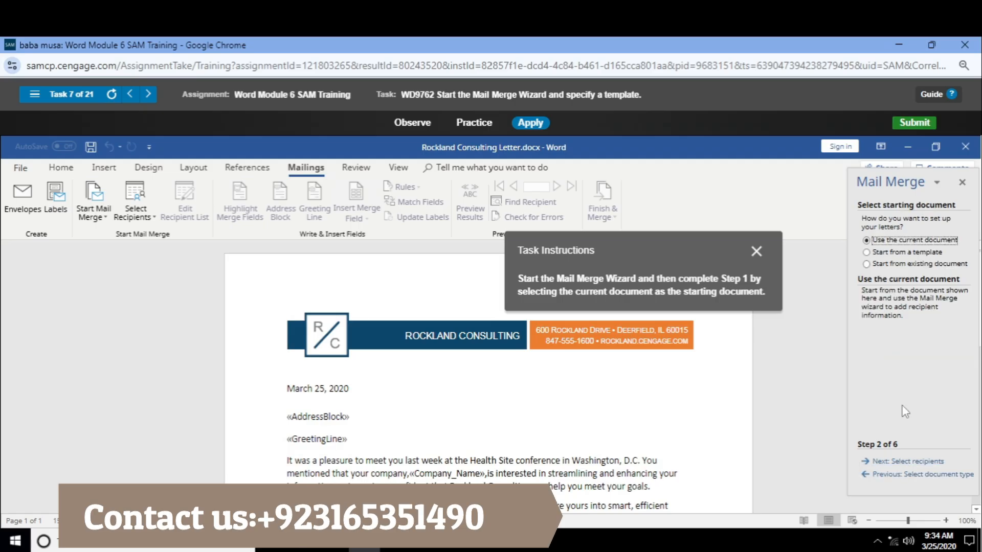
click(908, 476)
click(902, 462)
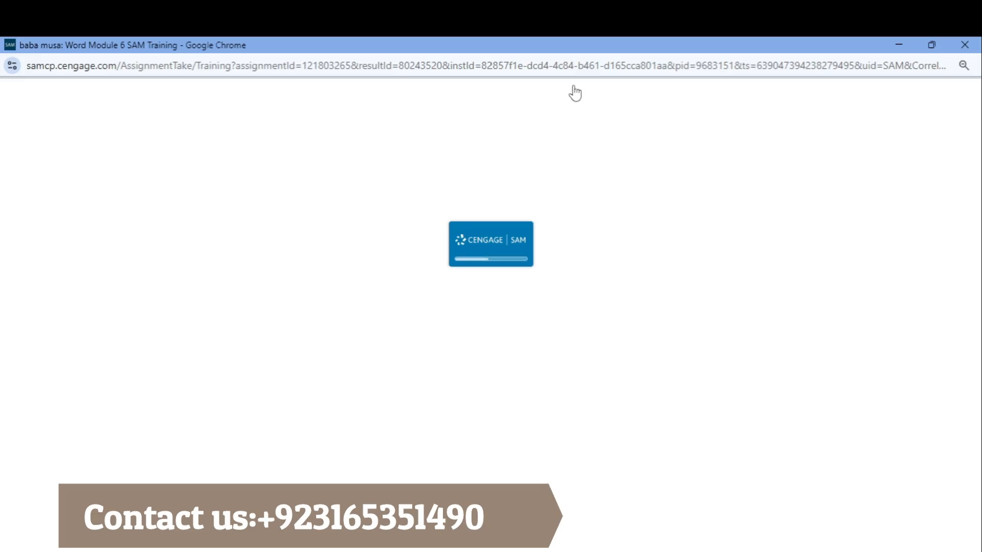
Open task 8 in Apply mode and begin creating a new typed recipient list in the Mail Merge Wizard
click(599, 125)
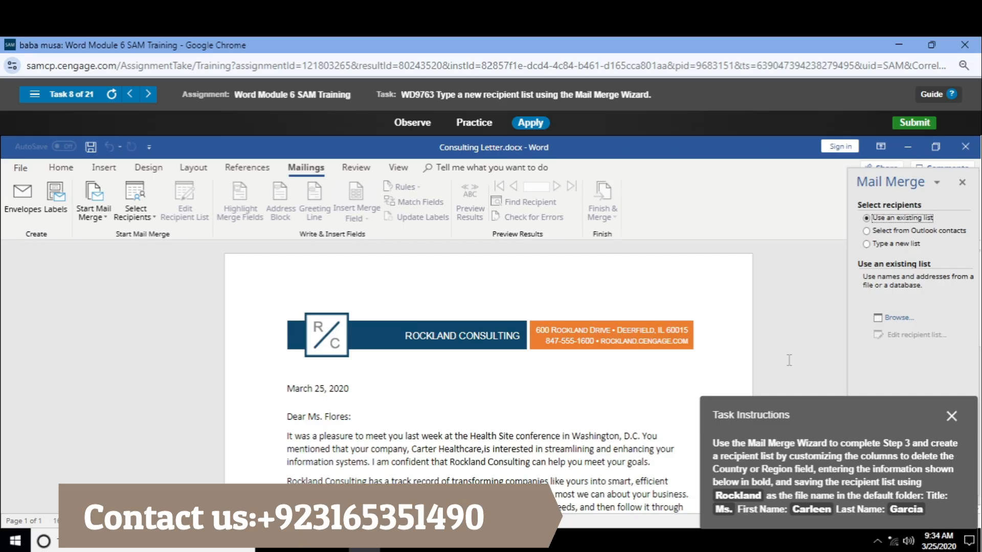
drag(790, 421, 616, 238)
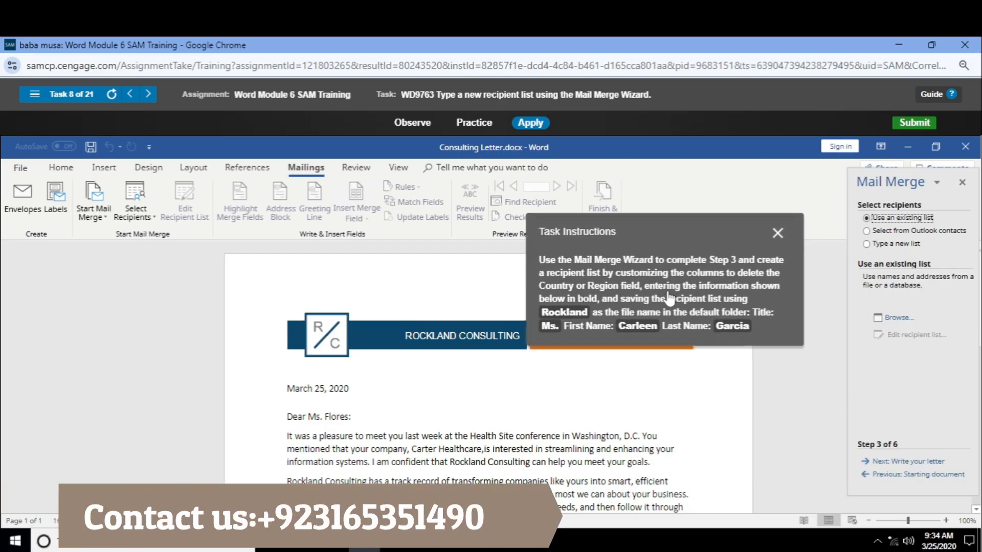
click(884, 244)
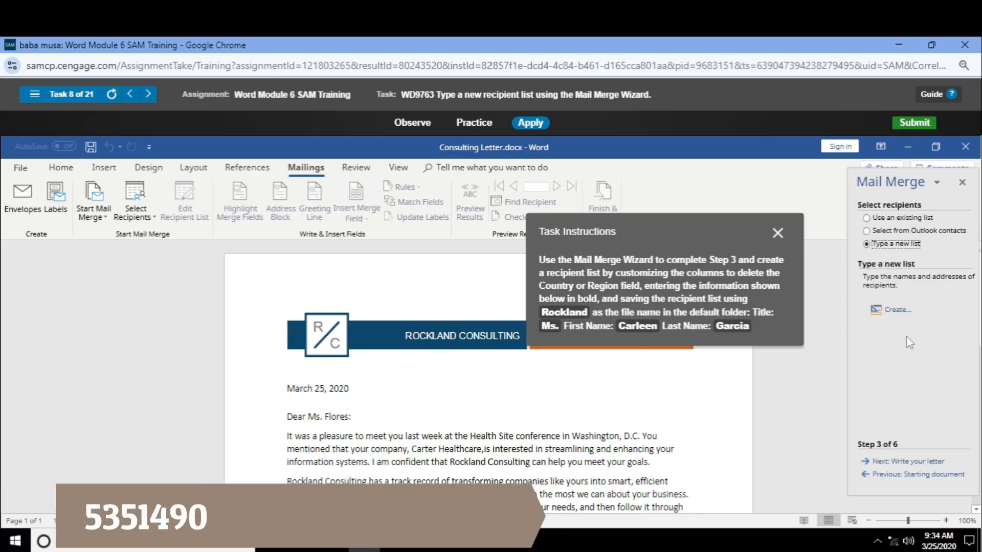
click(896, 310)
drag(578, 289, 667, 287)
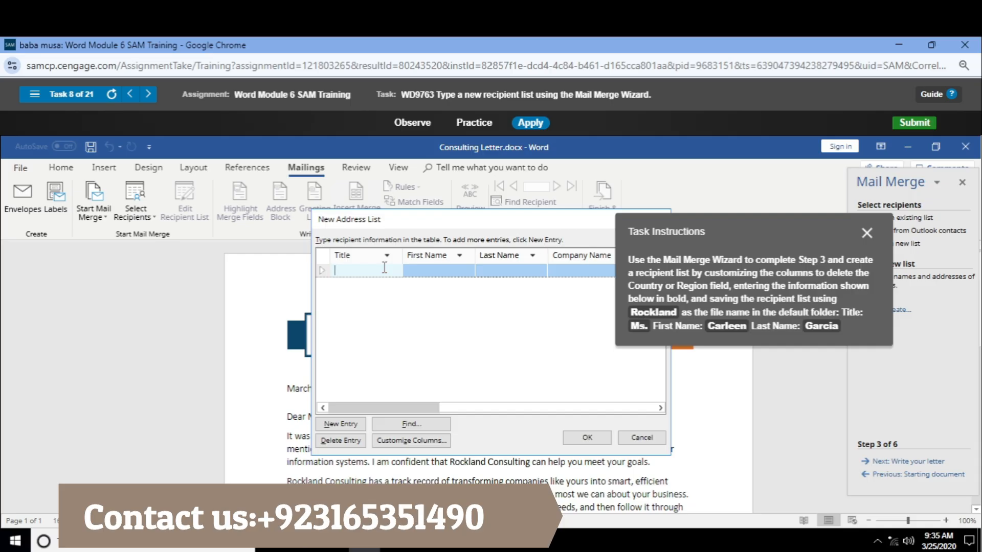
Try to enter a recipient with the title Ms. and the given first and last names in the new address list
text(Roc)
key(BackSpace)
key(BackSpace)
key(BackSpace)
key(BackSpace)
key(Tab)
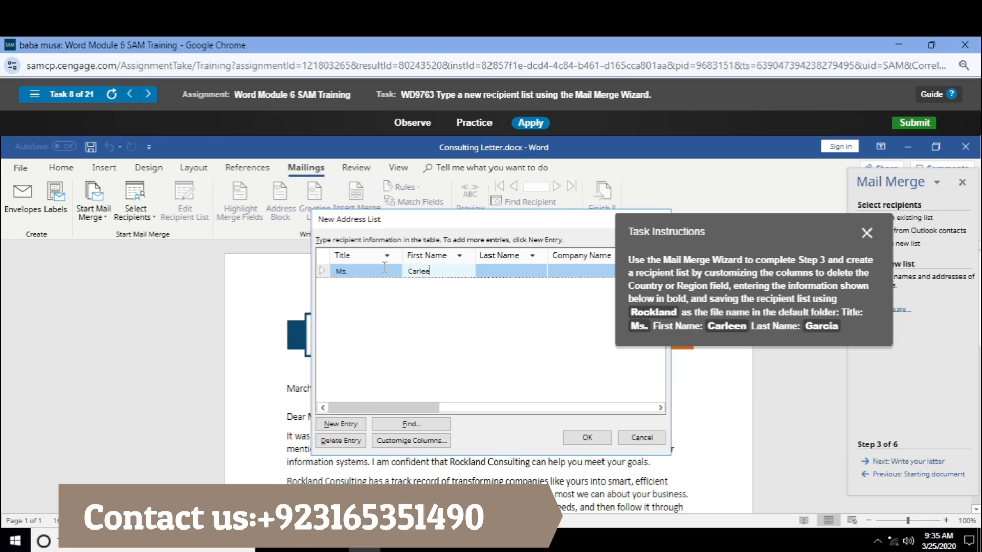
key(Tab)
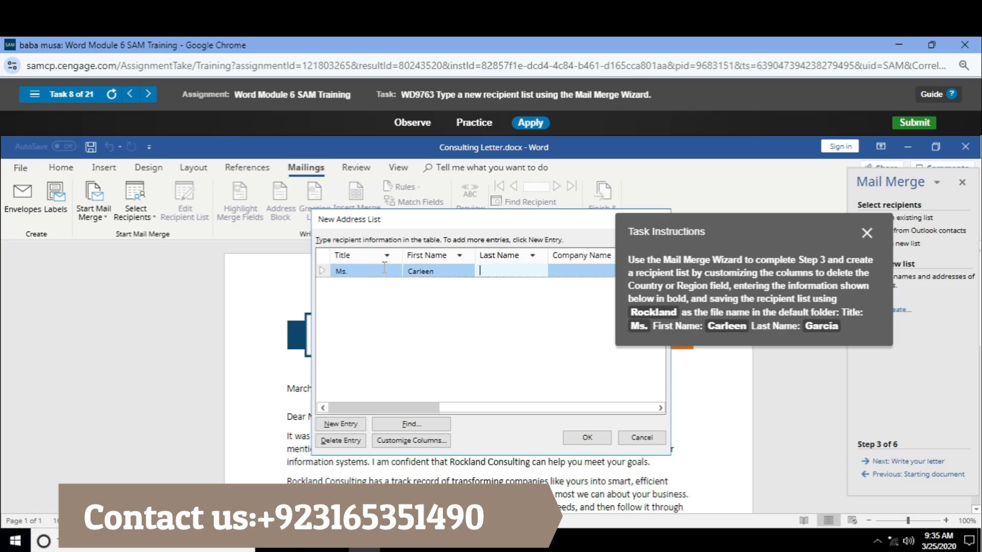
text(Garcia)
click(340, 424)
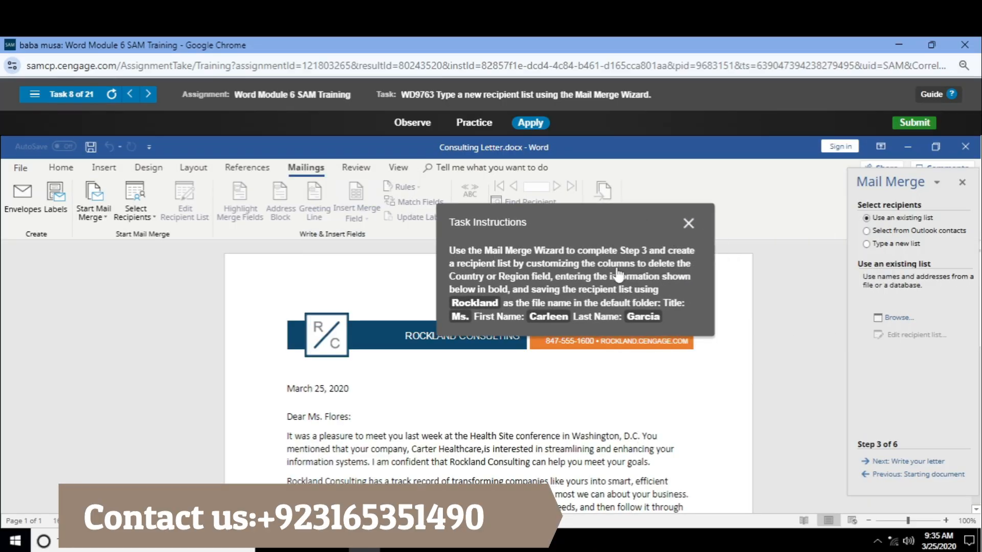
click(899, 319)
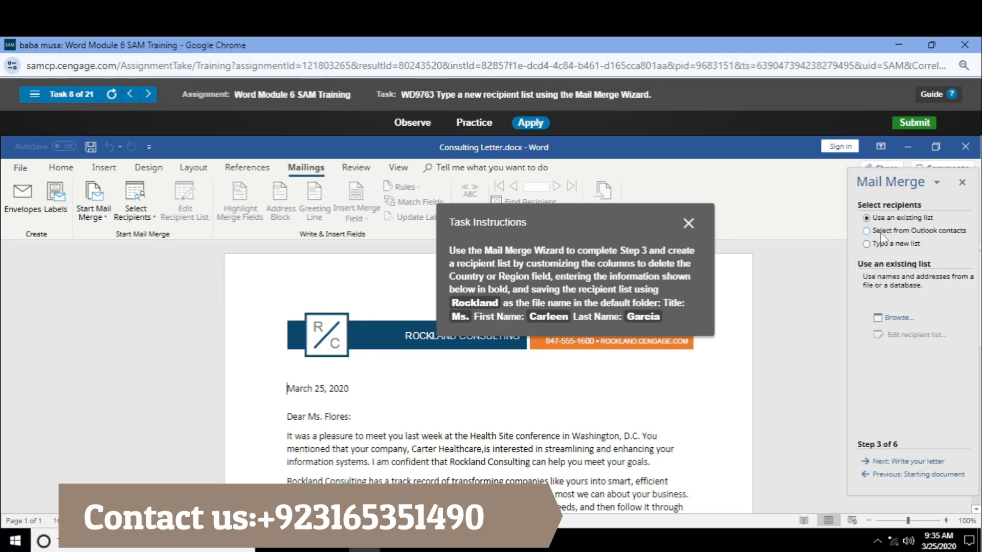
click(881, 233)
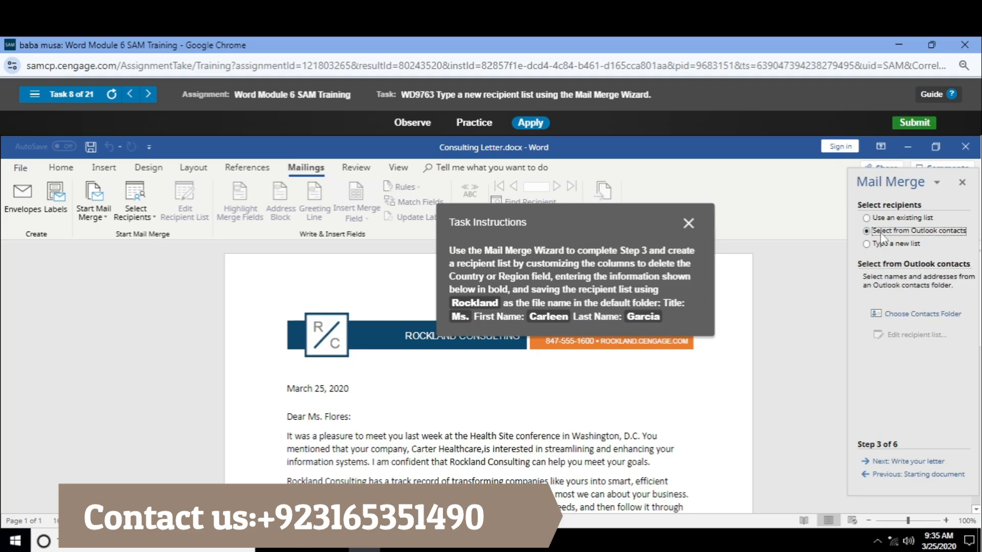
click(885, 219)
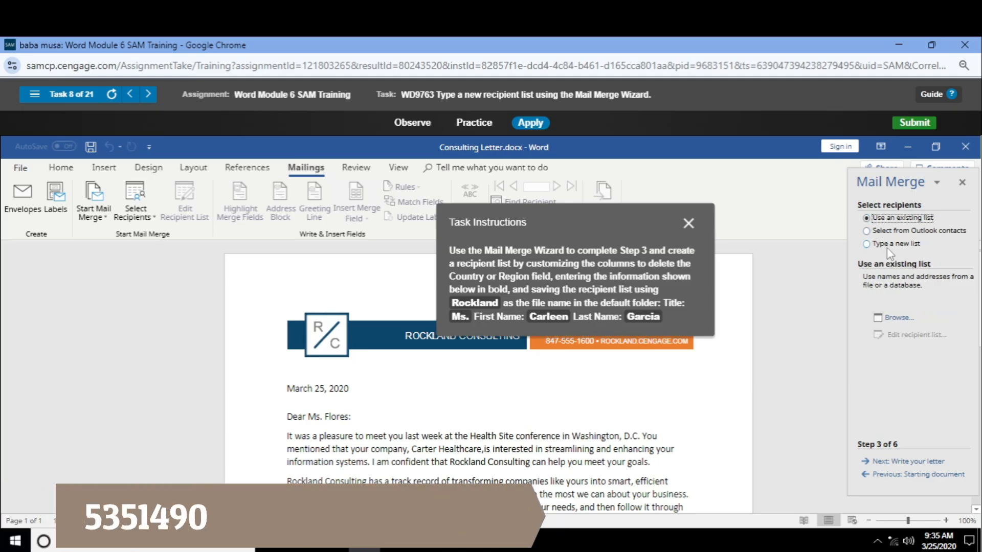